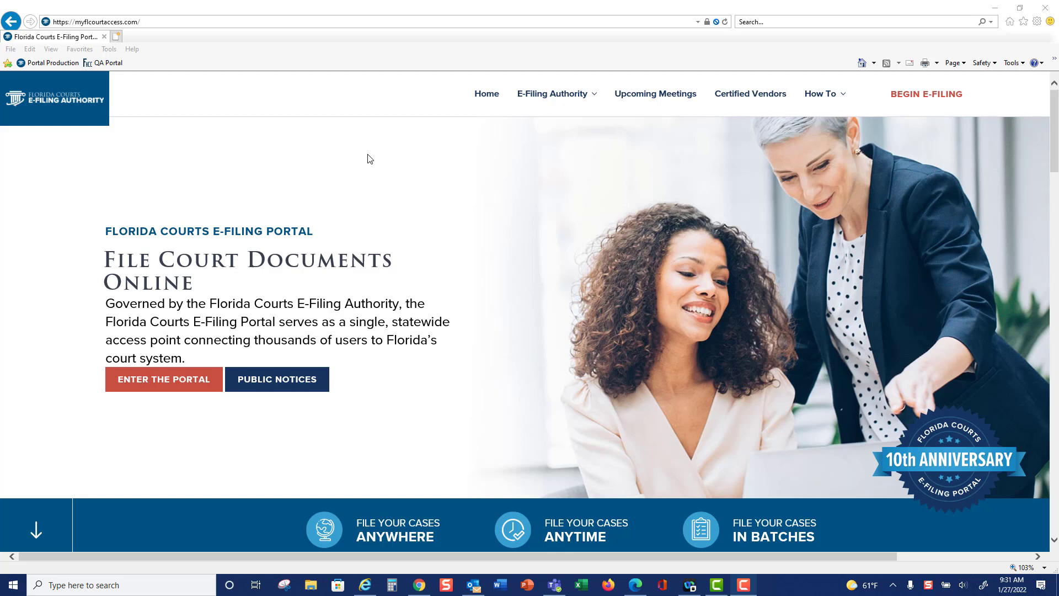
# Open the Training Videos page from the How To resources and look over the list of instructional videos
pyautogui.moveTo(547, 101)
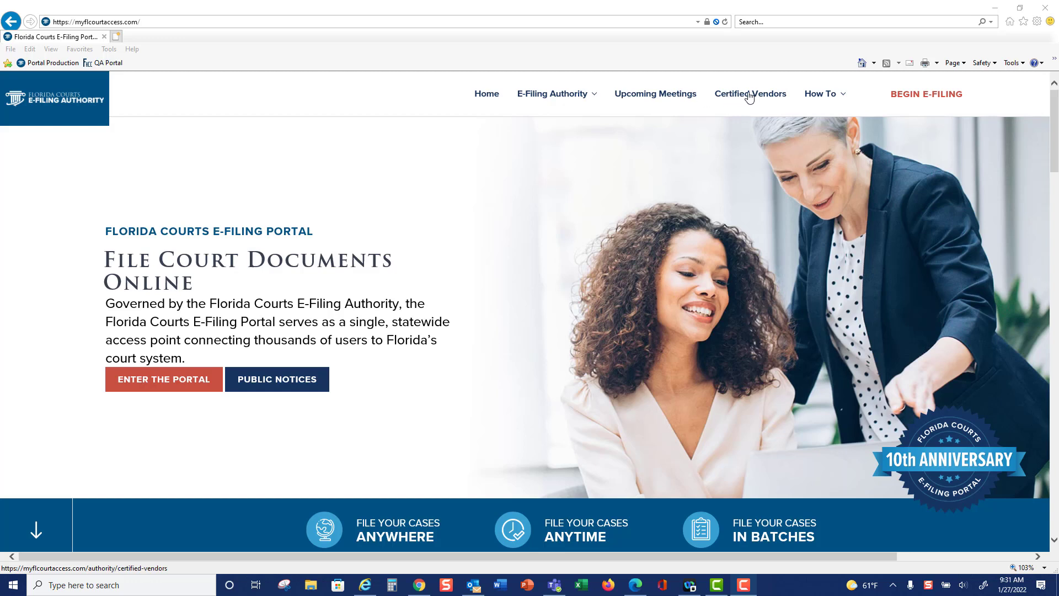
pyautogui.moveTo(835, 99)
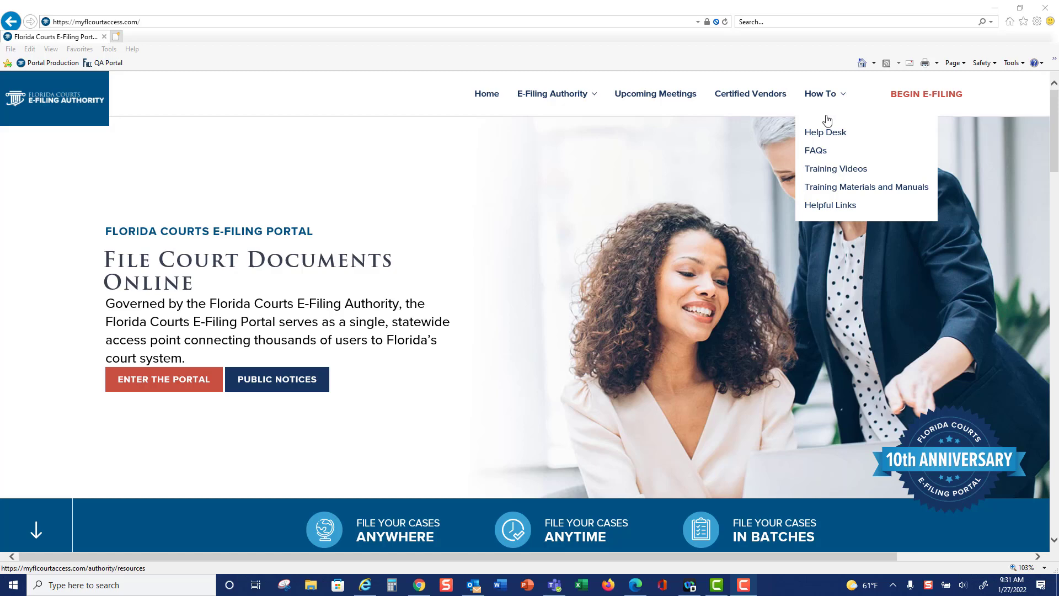
pyautogui.click(828, 173)
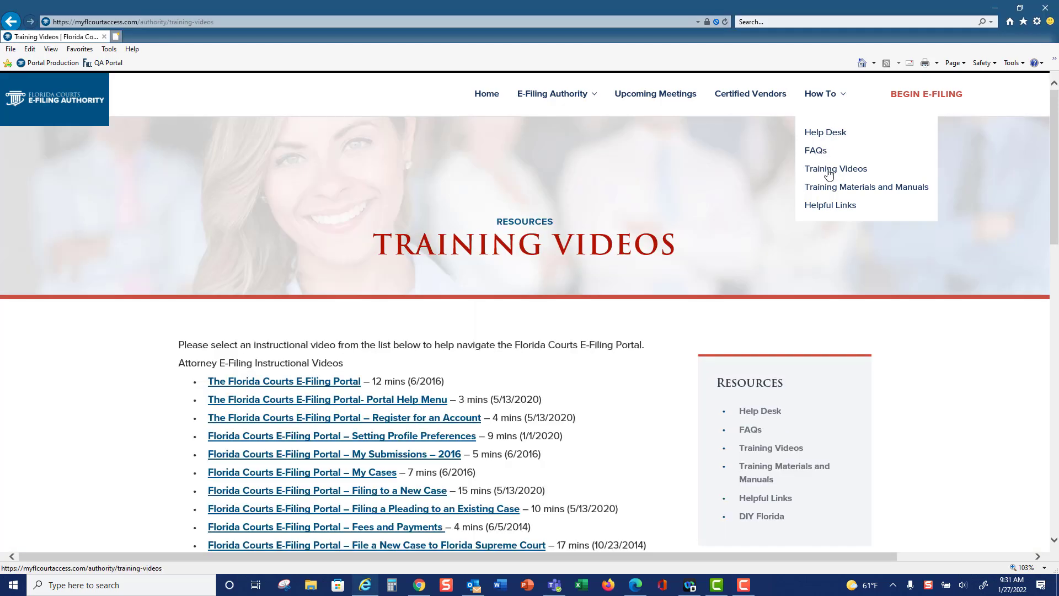
pyautogui.moveTo(1054, 142); pyautogui.dragTo(1054, 201)
pyautogui.scroll(3, 584, 331)
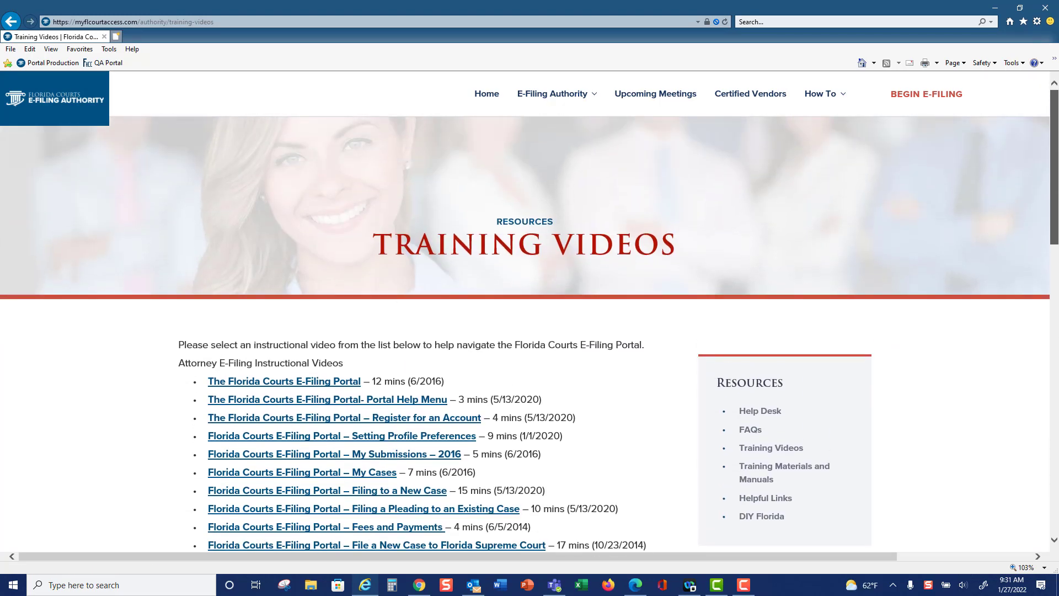
# View the Training Materials and Manuals page, and return to the home page
pyautogui.moveTo(830, 118)
pyautogui.click(823, 187)
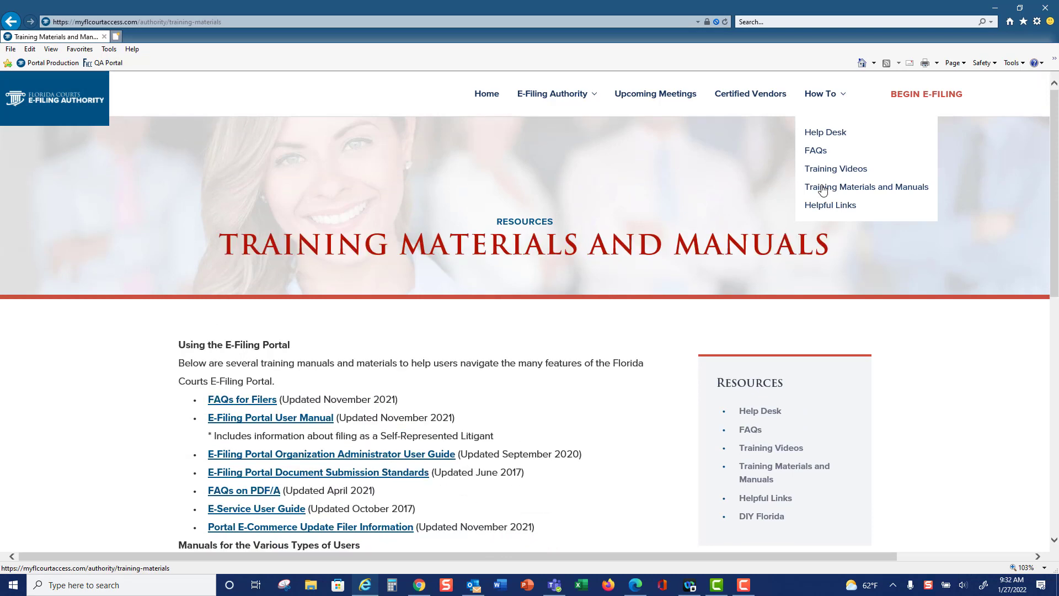
pyautogui.click(485, 97)
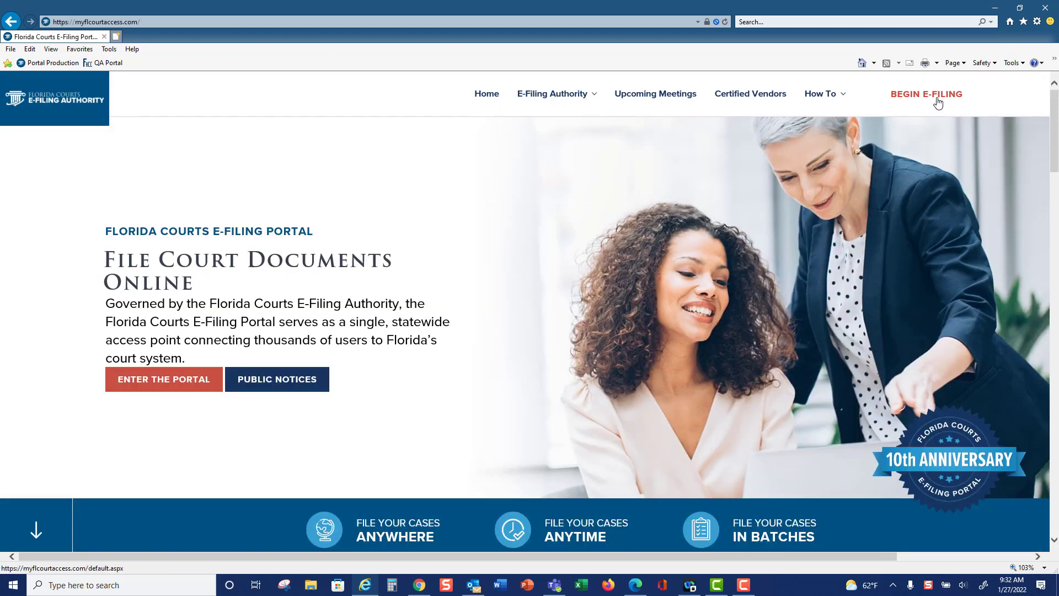
# Enter the portal and open the account registration form for the role Attorney – Florida Bar
pyautogui.click(166, 382)
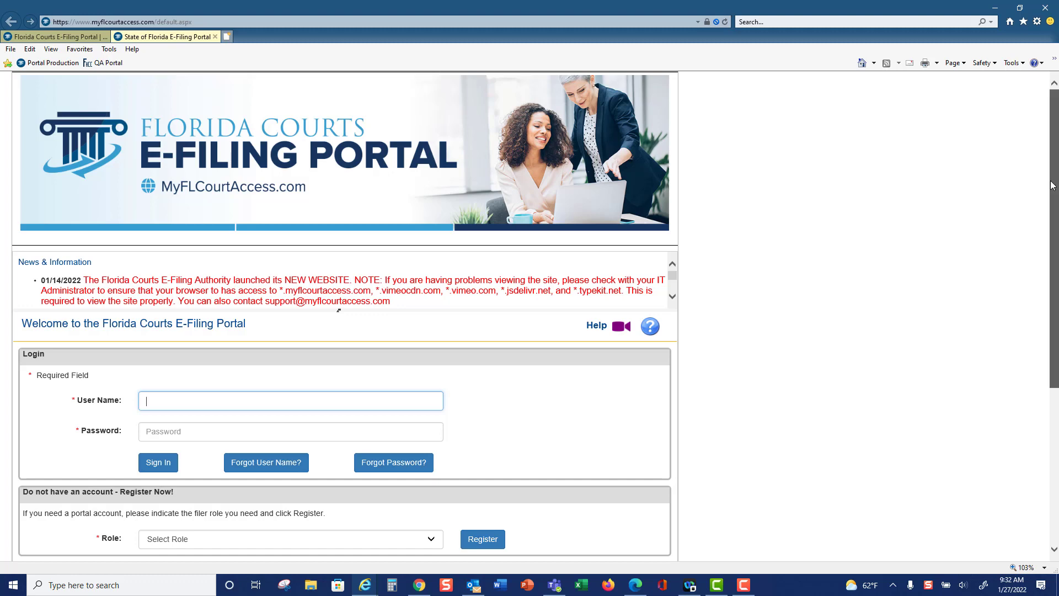
pyautogui.moveTo(1053, 188); pyautogui.dragTo(1054, 290)
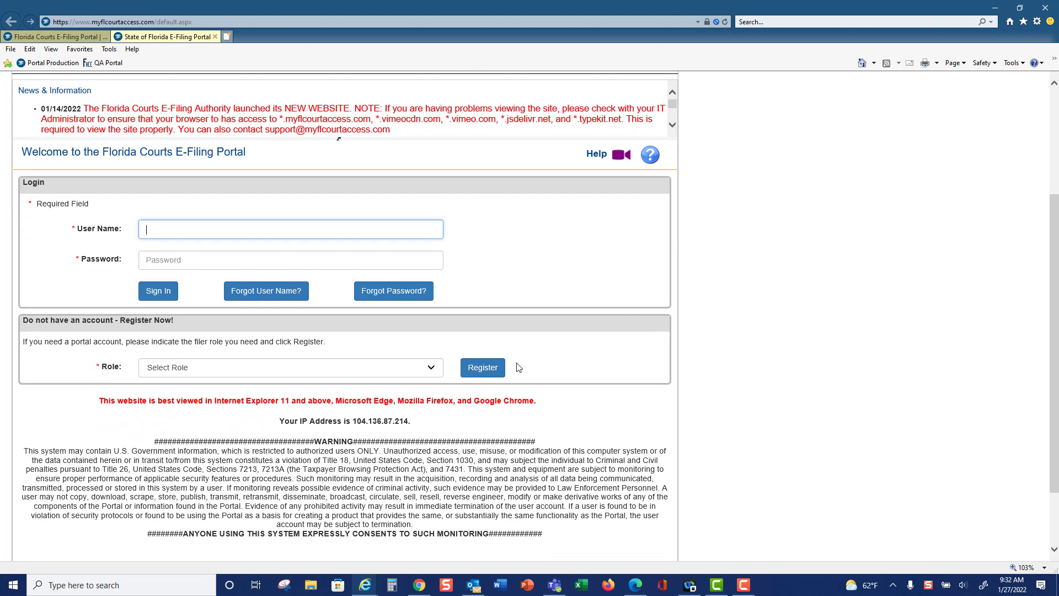
pyautogui.click(433, 368)
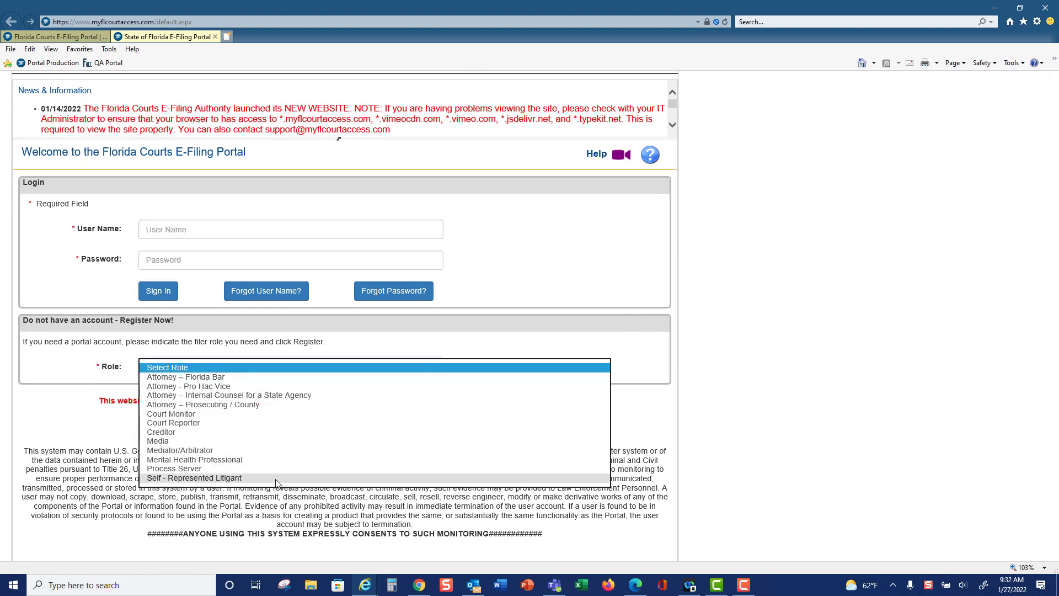
pyautogui.click(309, 377)
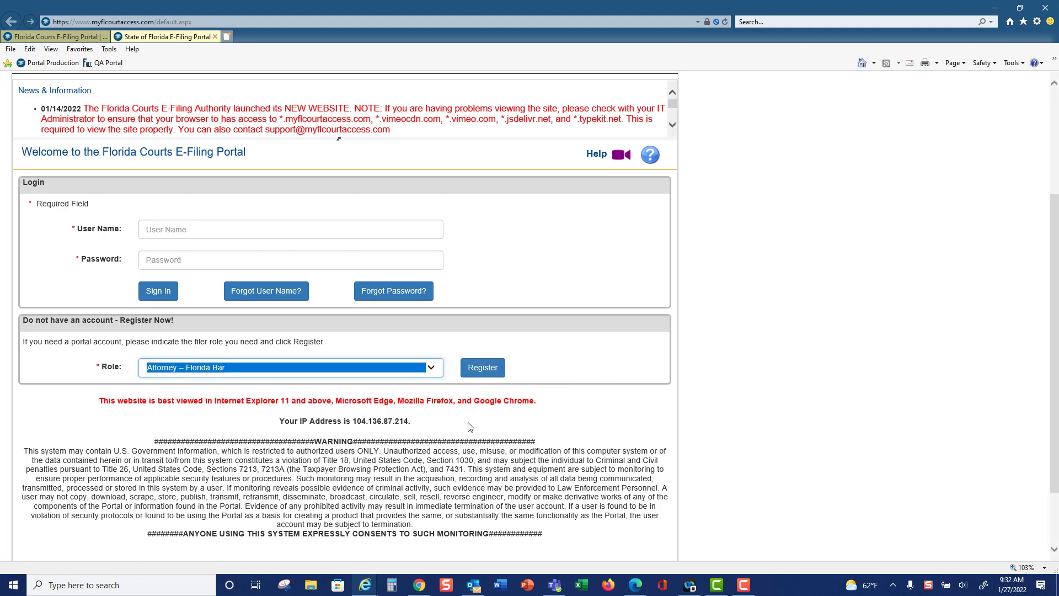
pyautogui.click(489, 377)
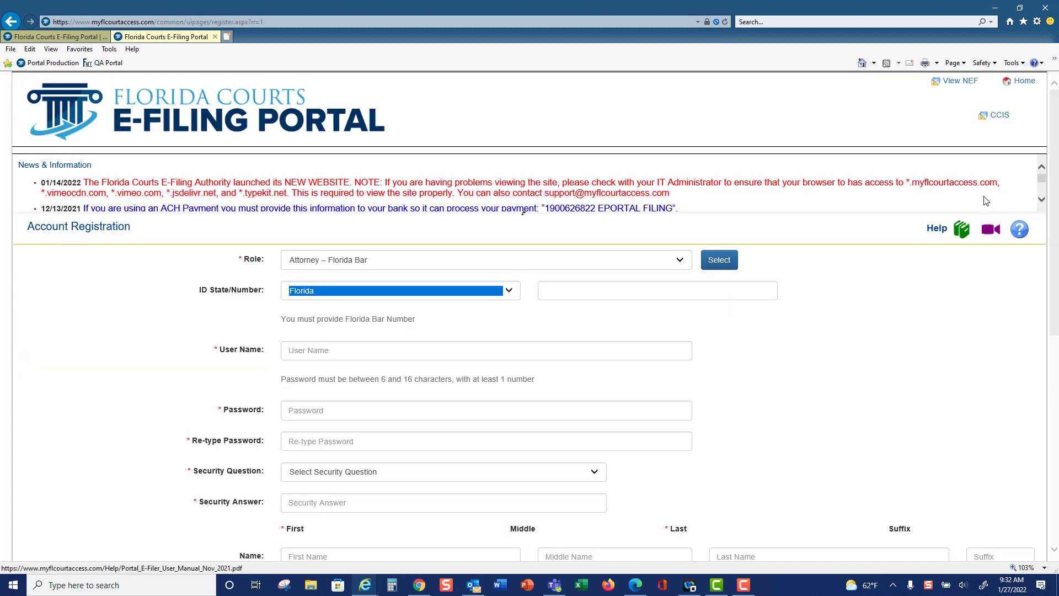
# Review the fields of the Account Registration form and return to the portal login page
pyautogui.moveTo(1056, 155); pyautogui.dragTo(1058, 283)
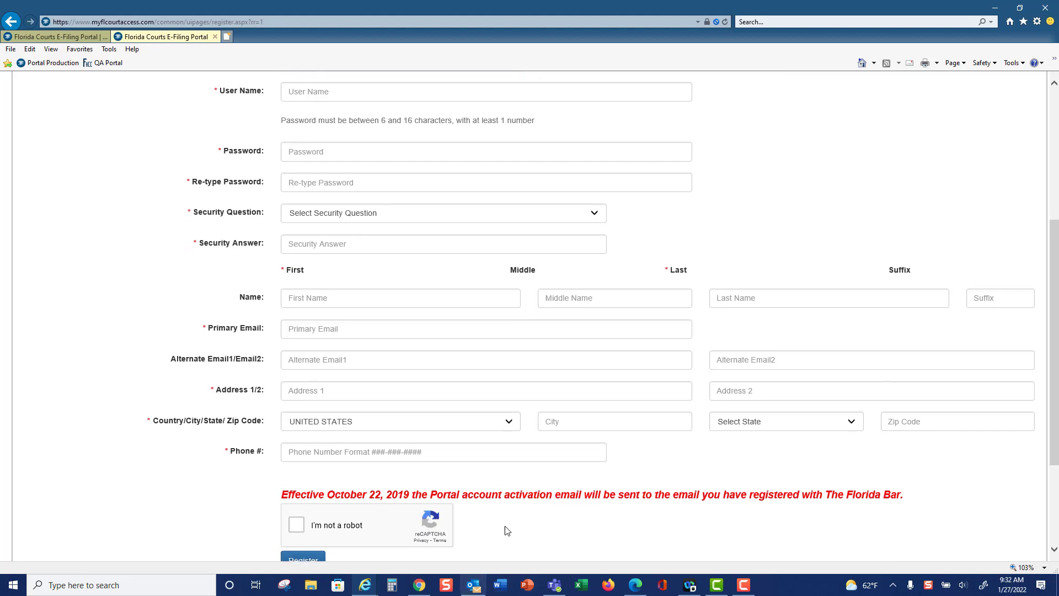
pyautogui.scroll(-3, 502, 533)
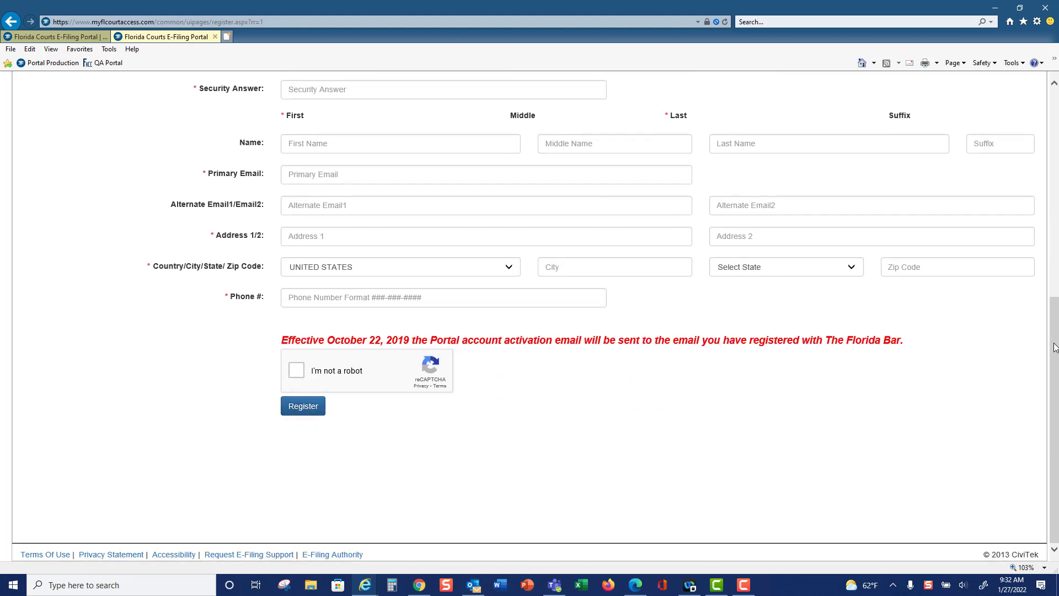
pyautogui.moveTo(1055, 343); pyautogui.dragTo(1058, 126)
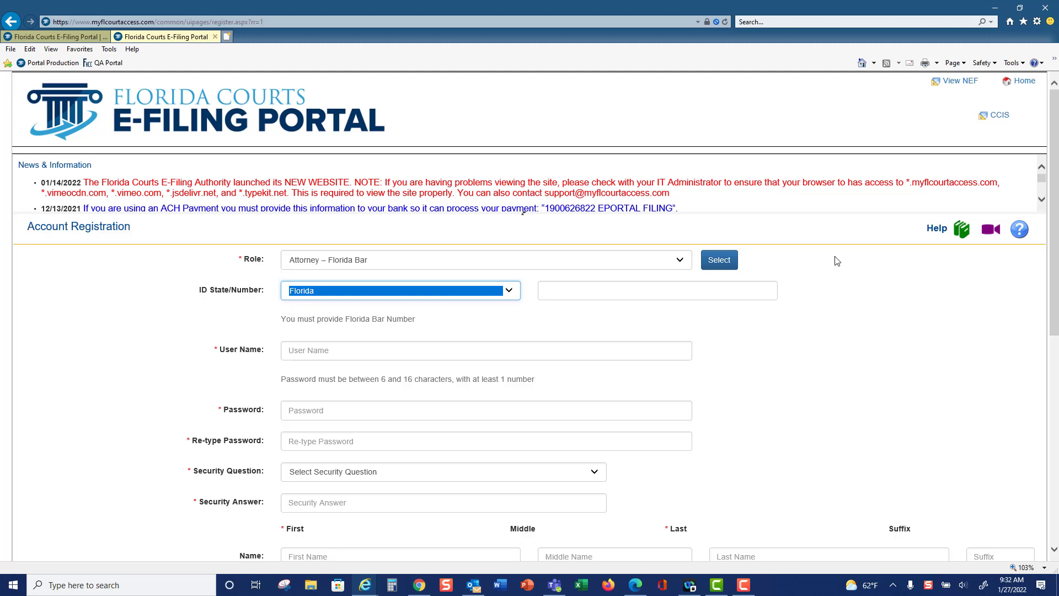
pyautogui.click(1020, 83)
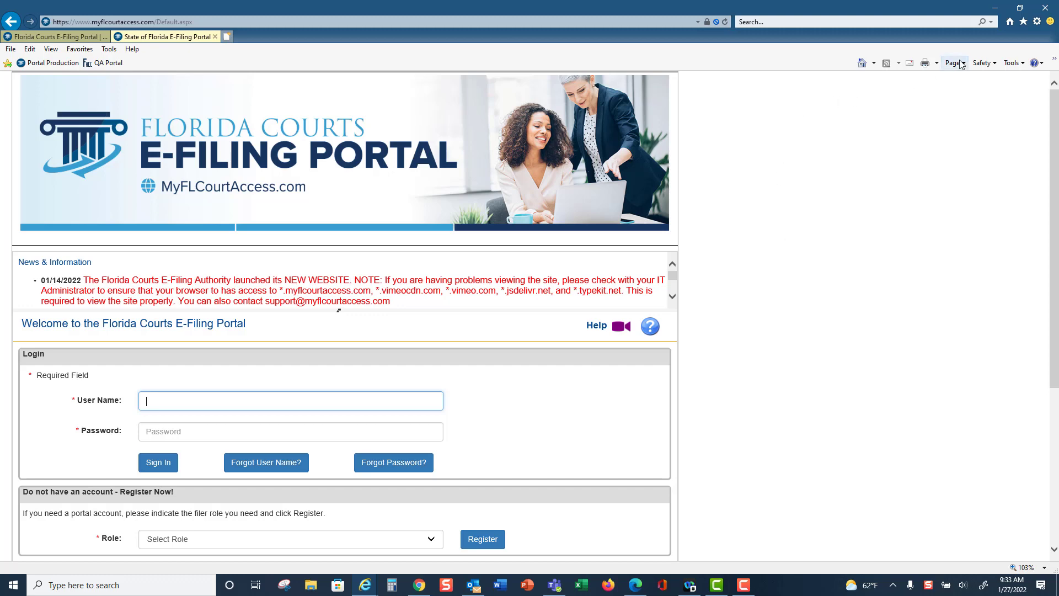
# Open the portal's TEST site and sign in with the saved user name and account password
pyautogui.click(863, 64)
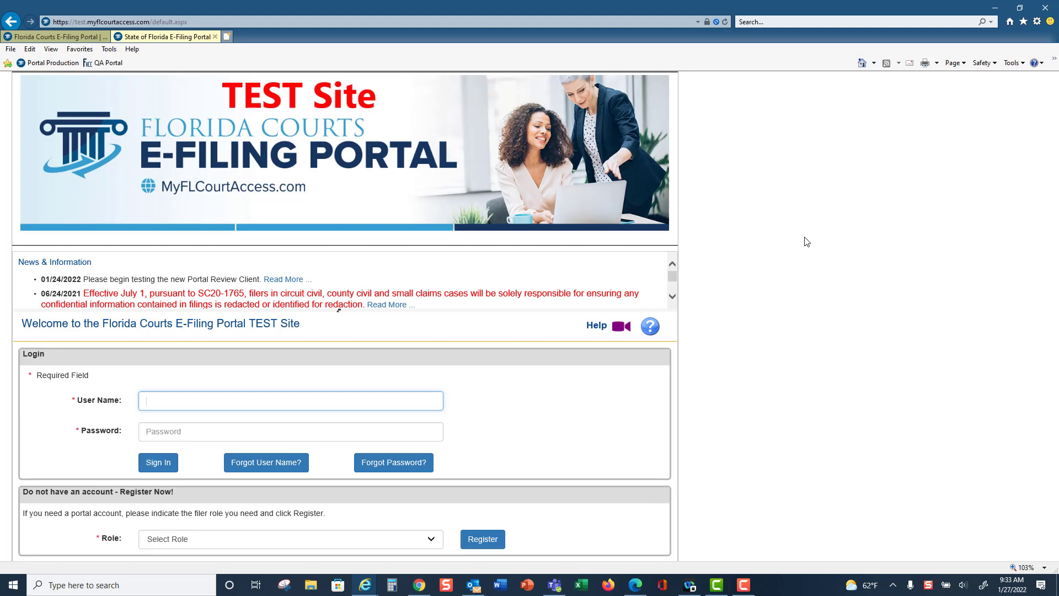
pyautogui.write('H')
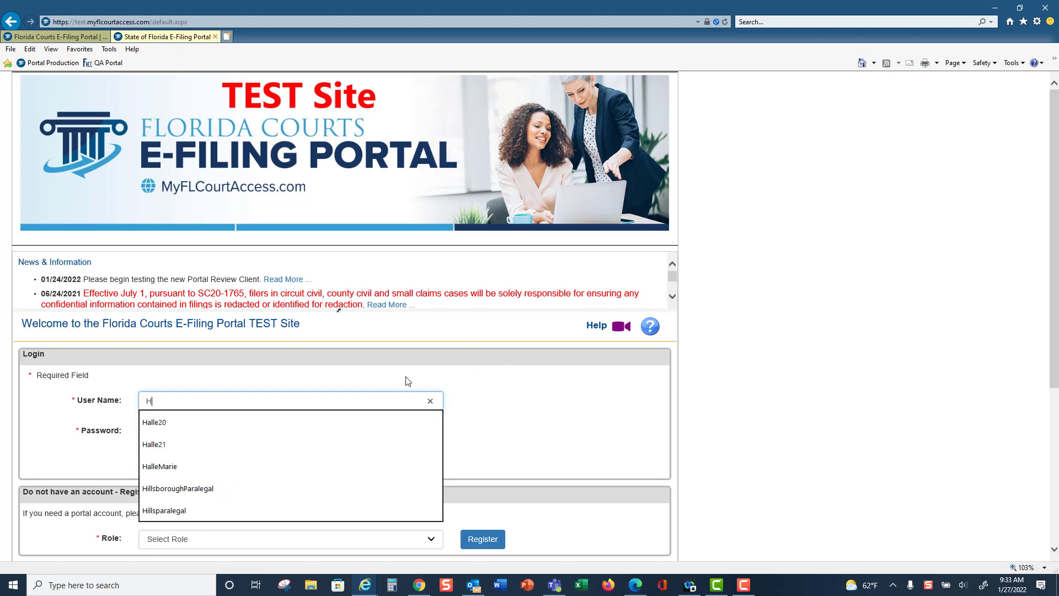
pyautogui.click(181, 429)
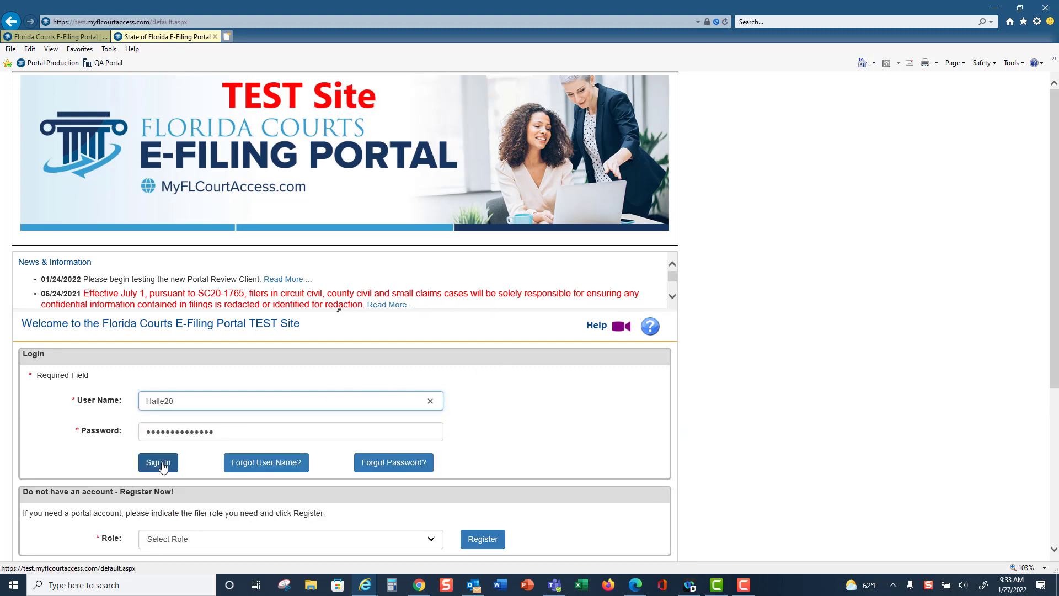
pyautogui.click(161, 464)
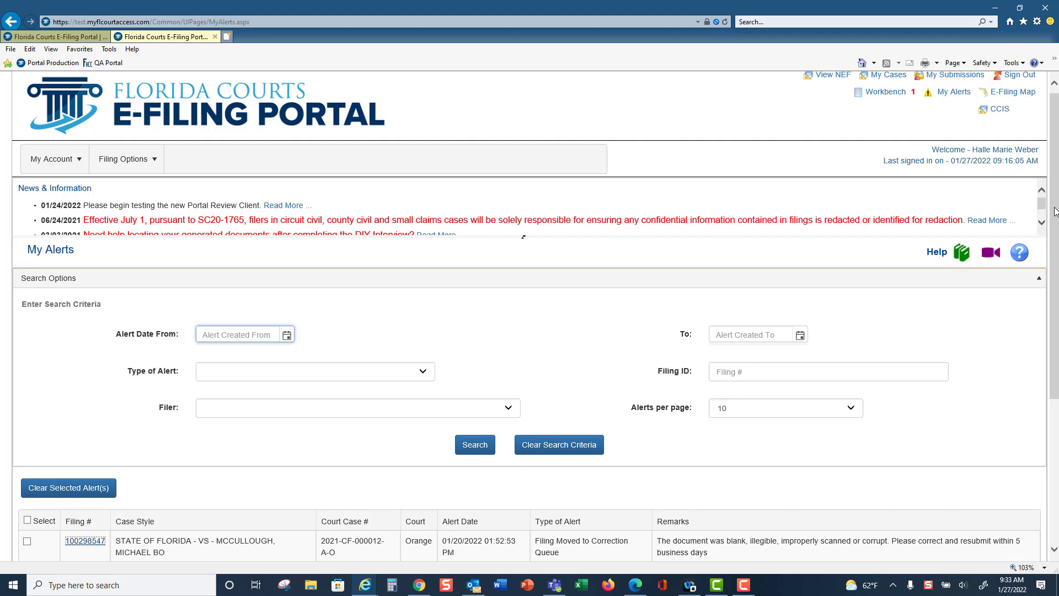
# Review the My Alerts page, including its search criteria, the available alert types and the listed alerts
pyautogui.scroll(-3, 1055, 211)
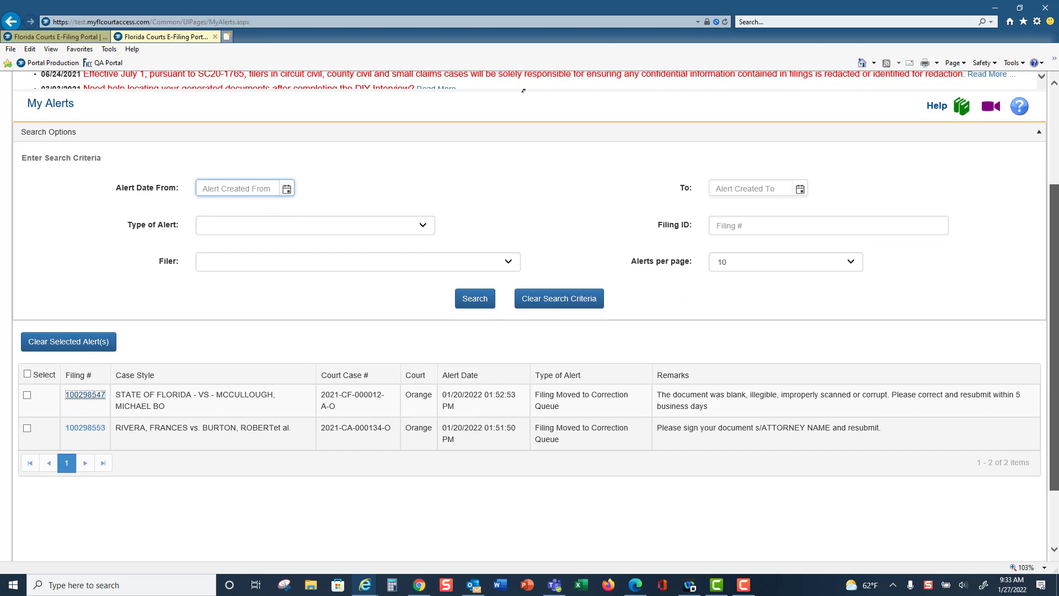
pyautogui.moveTo(1055, 309); pyautogui.dragTo(1054, 318)
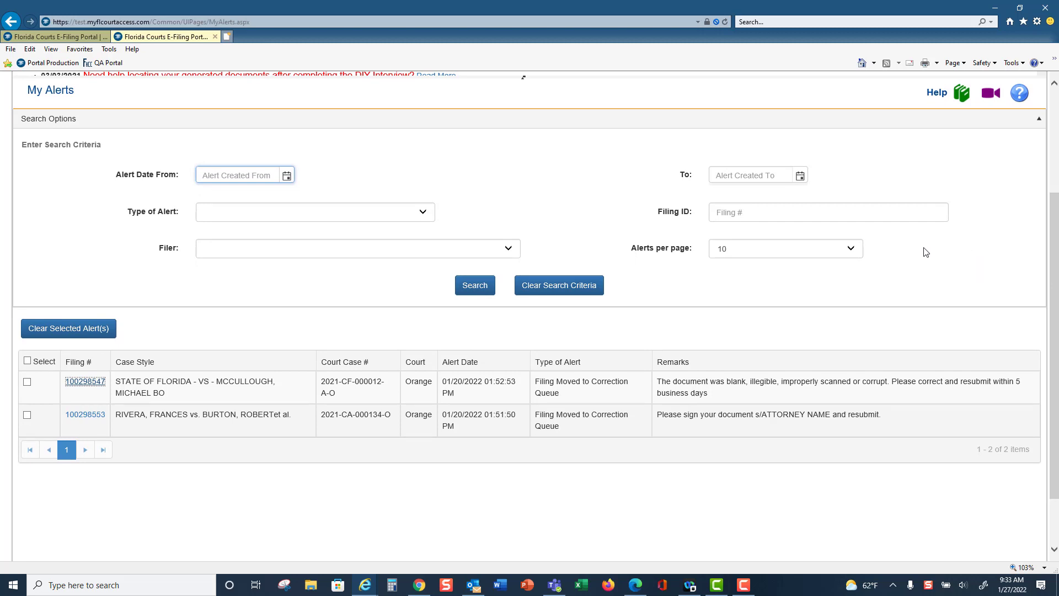
pyautogui.click(426, 218)
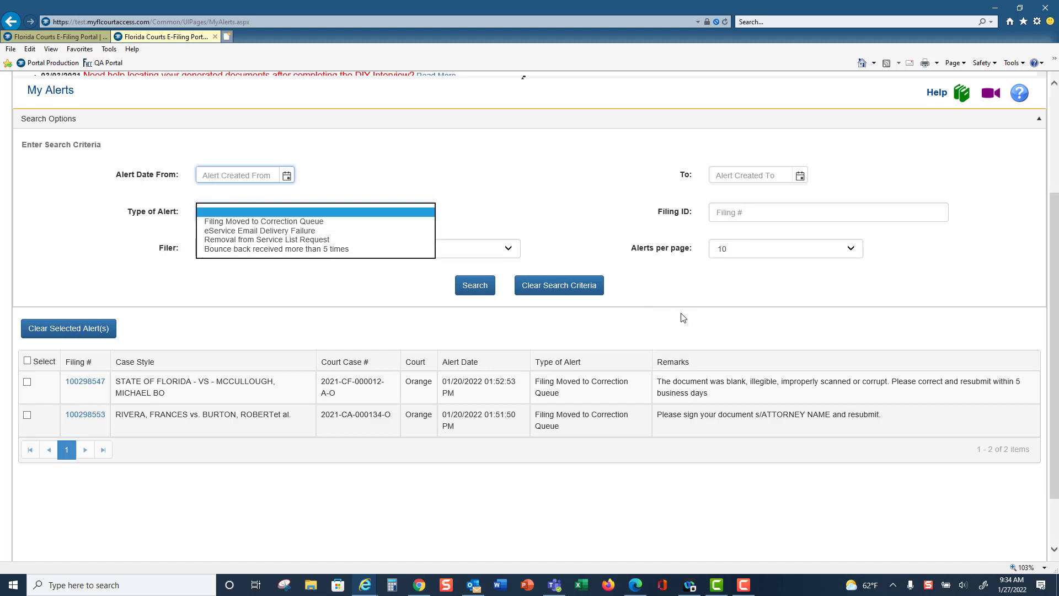
pyautogui.click(711, 300)
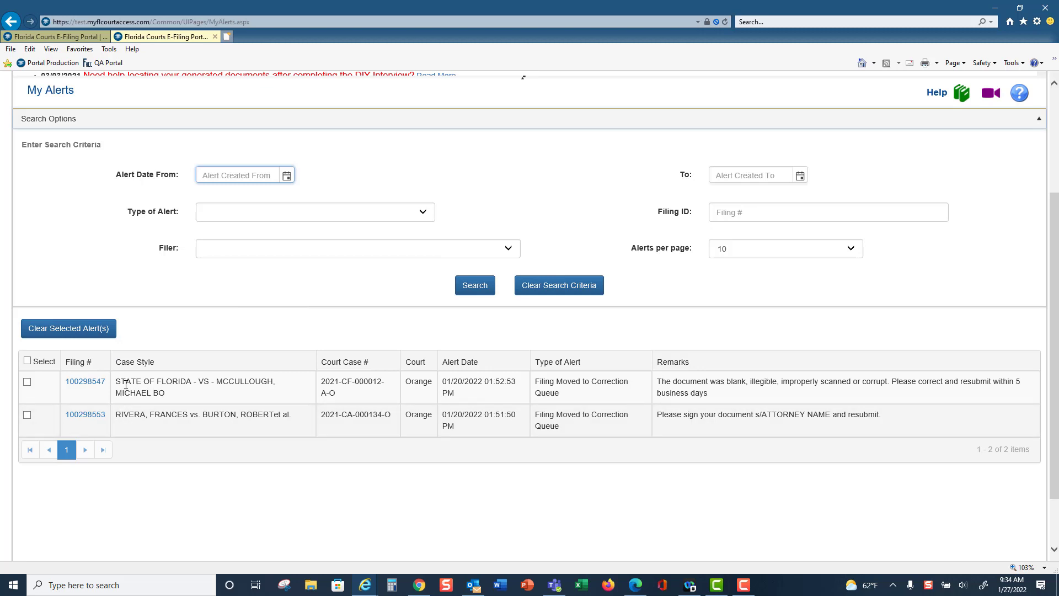
# Open My Profile and review the User Details and Change Password sections
pyautogui.scroll(3, 322, 256)
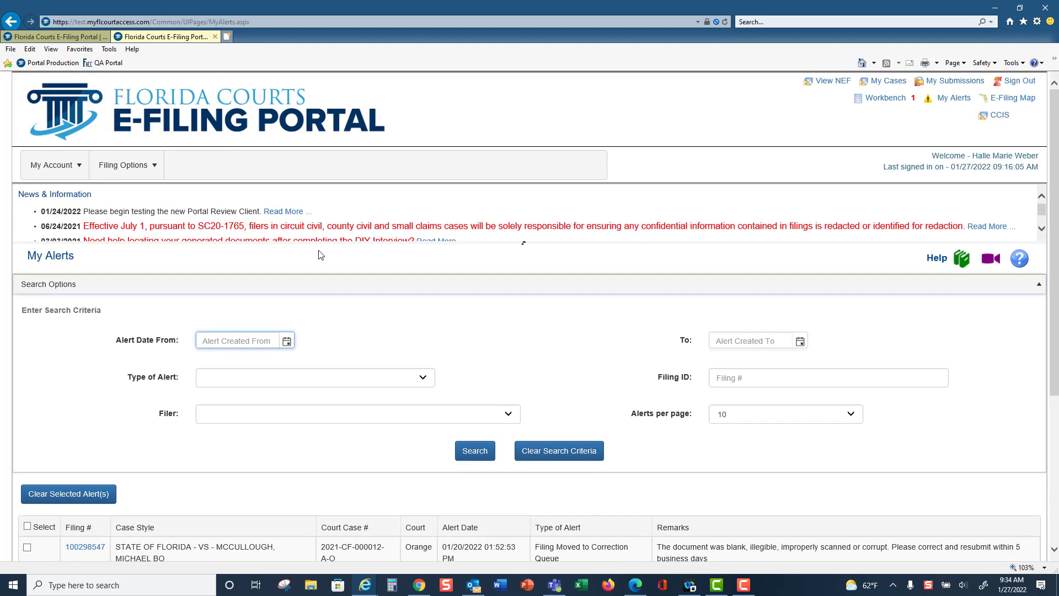
pyautogui.click(55, 167)
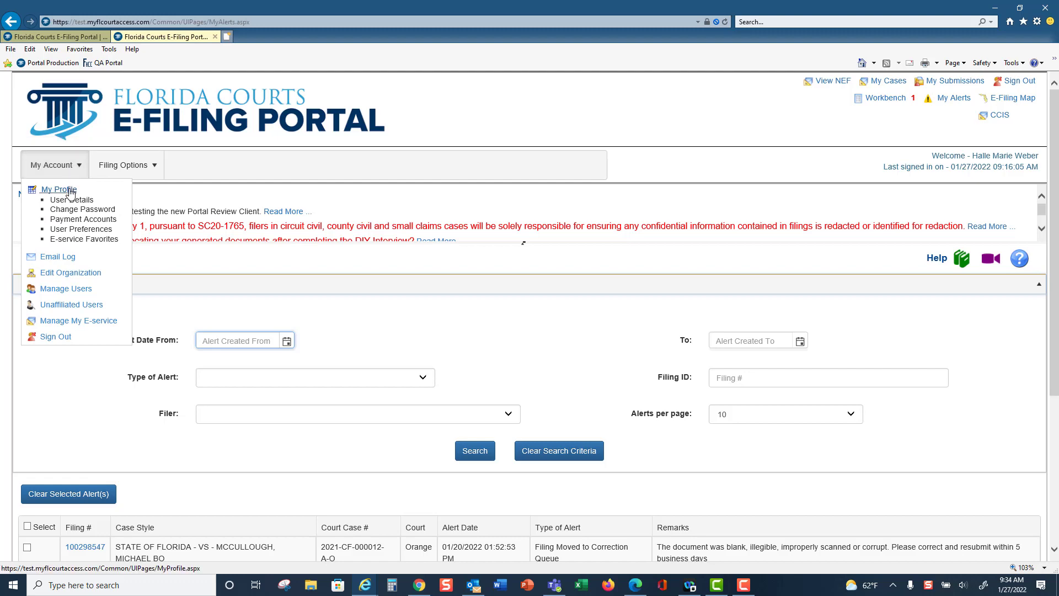
pyautogui.click(65, 191)
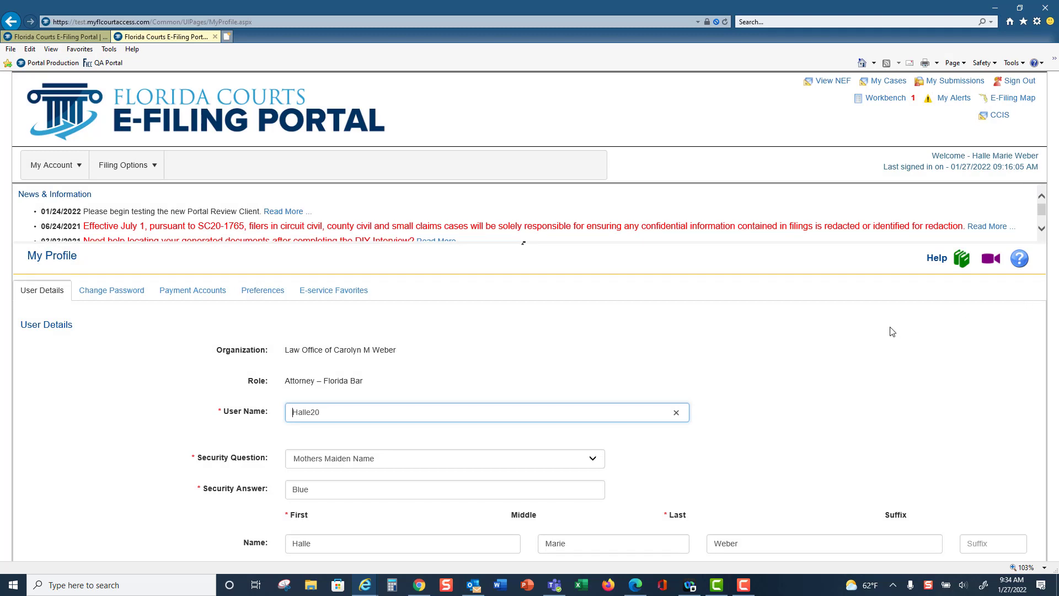
pyautogui.scroll(-5, 892, 332)
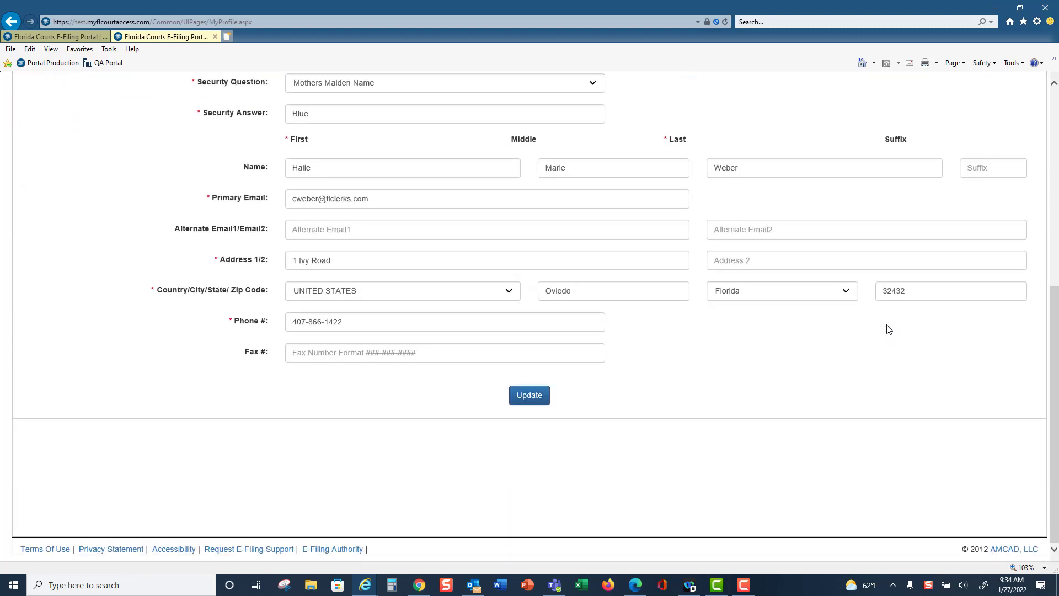
pyautogui.scroll(6, 887, 329)
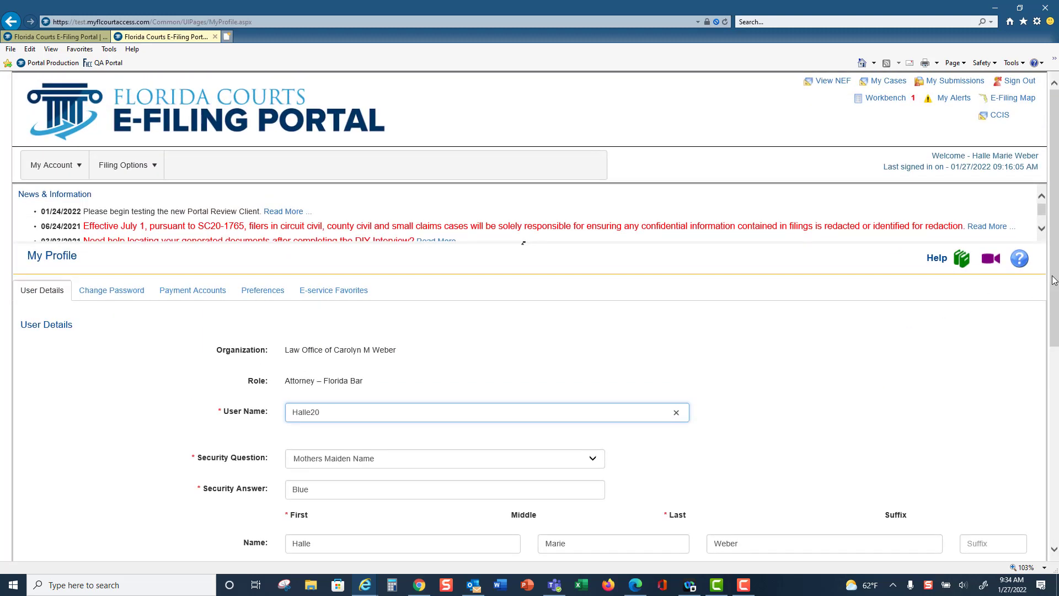
pyautogui.moveTo(1054, 280); pyautogui.dragTo(1054, 298)
pyautogui.scroll(-3, 1054, 298)
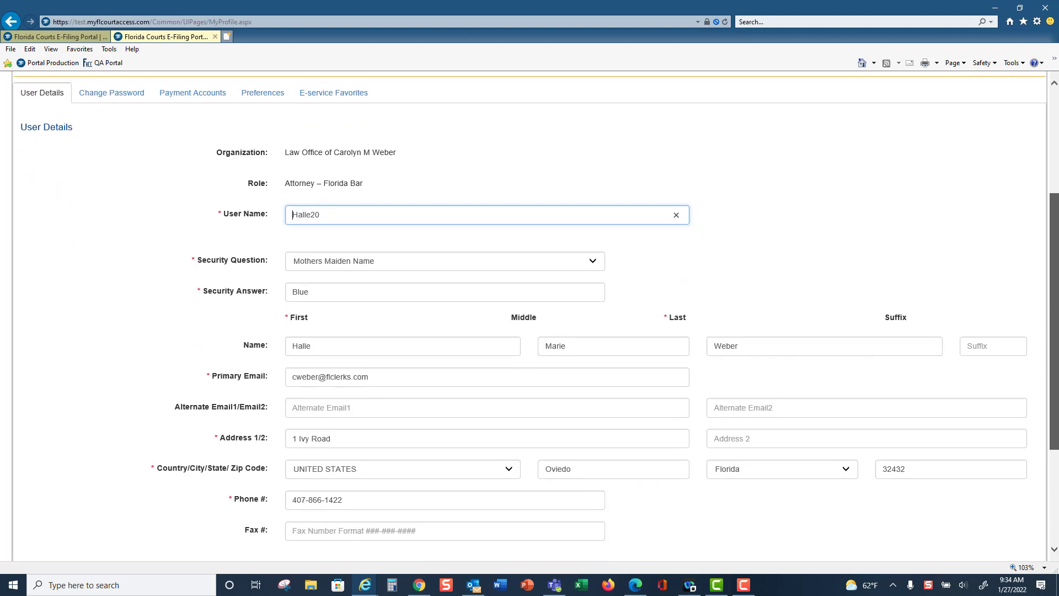
pyautogui.scroll(-1, 530, 316)
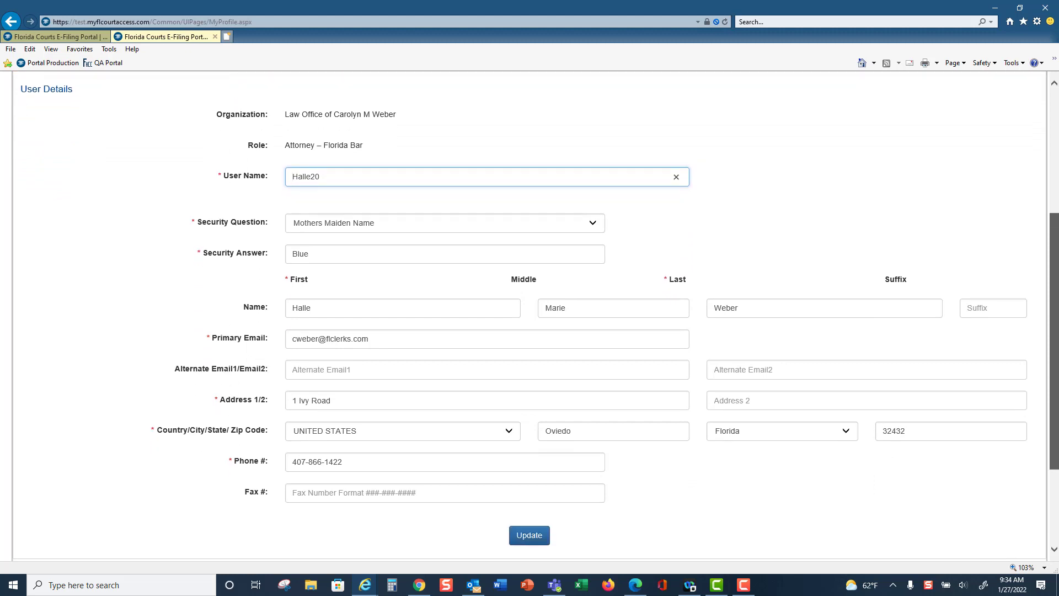
pyautogui.scroll(2, 238, 177)
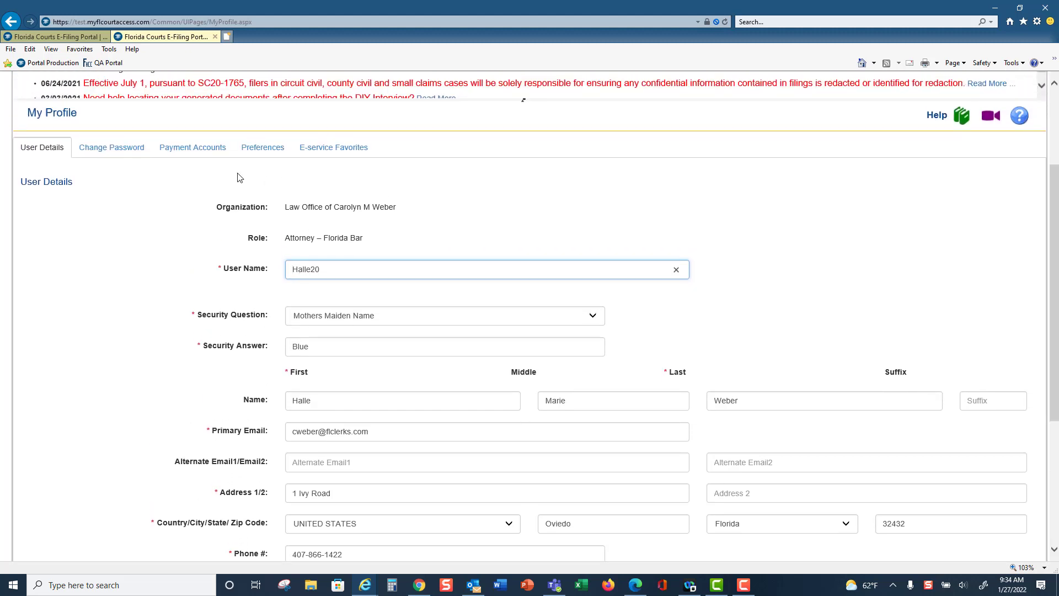
pyautogui.click(107, 151)
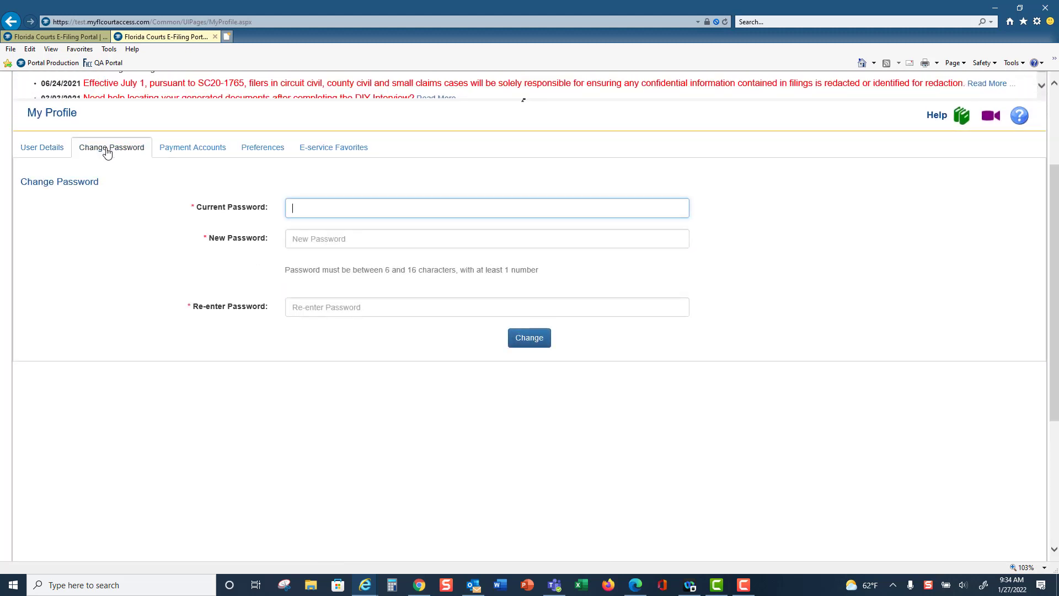
# View the profile's payment accounts and open the form for adding a credit card or bank account
pyautogui.click(218, 156)
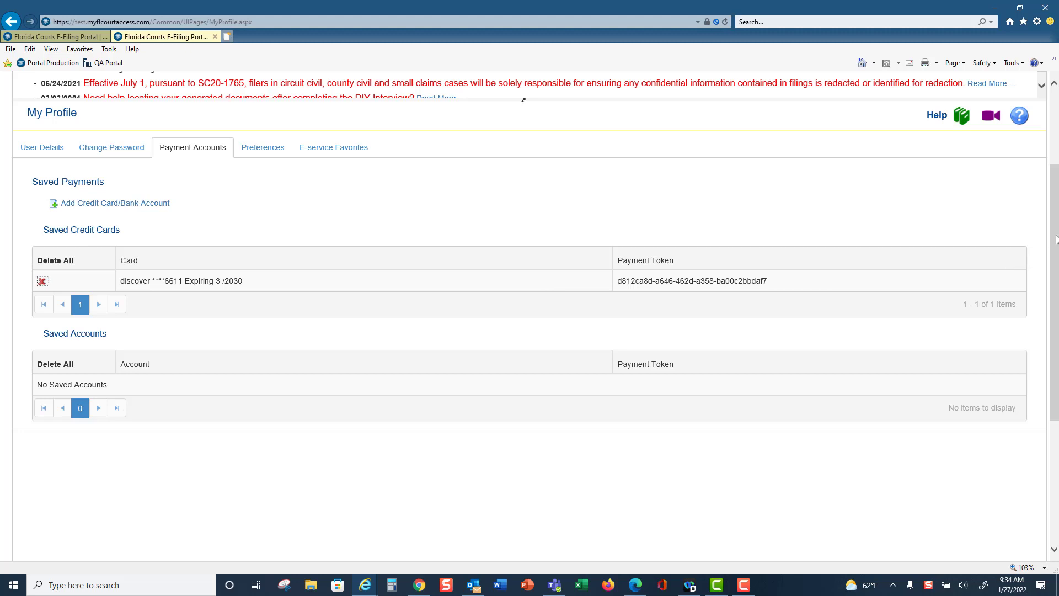
pyautogui.moveTo(1056, 239)
pyautogui.mouseDown()
pyautogui.moveTo(1057, 256)
pyautogui.moveTo(1057, 233)
pyautogui.mouseUp()
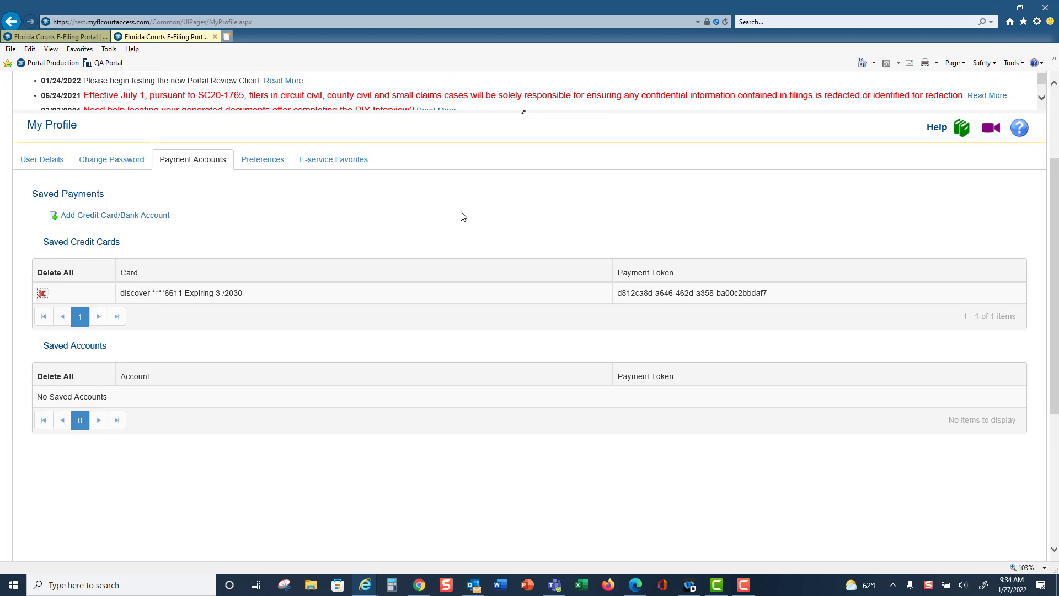
pyautogui.click(102, 218)
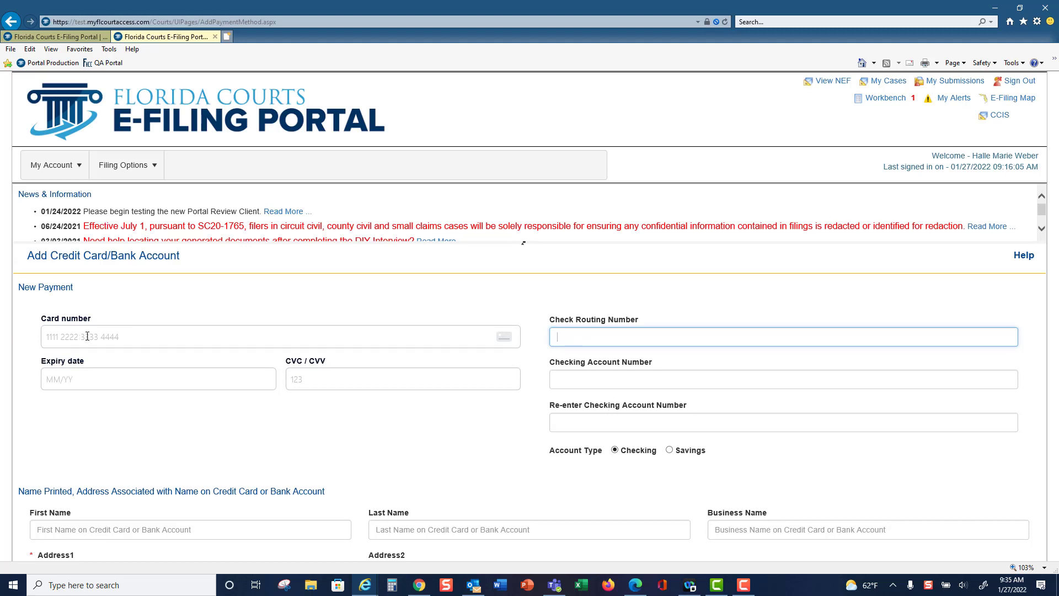
# Fill in the new credit card's number, an expiry date of 03/30 and its security code
pyautogui.click(87, 336)
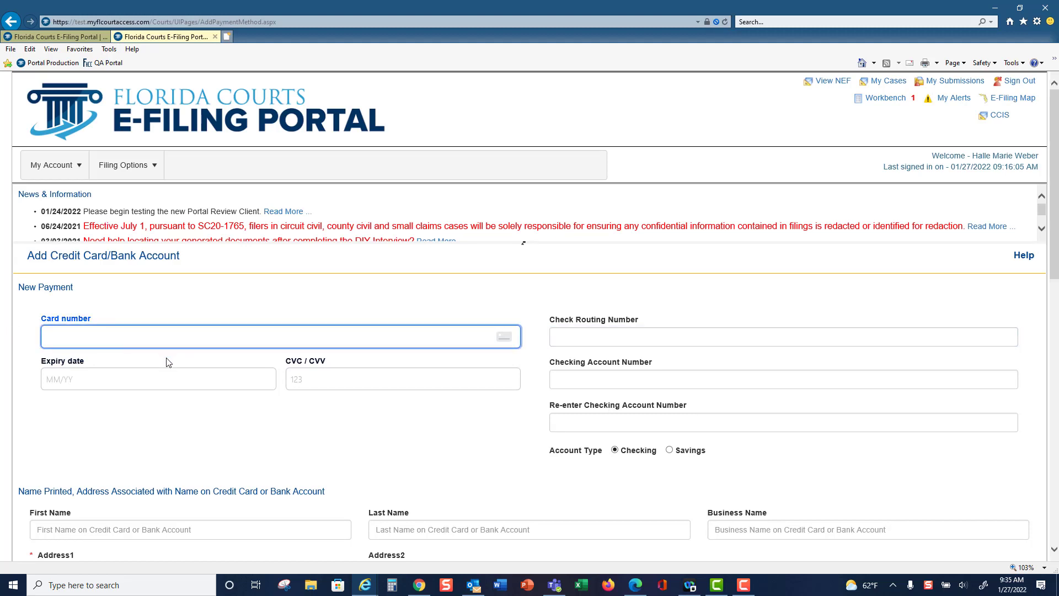
pyautogui.write('4000 0200 ')
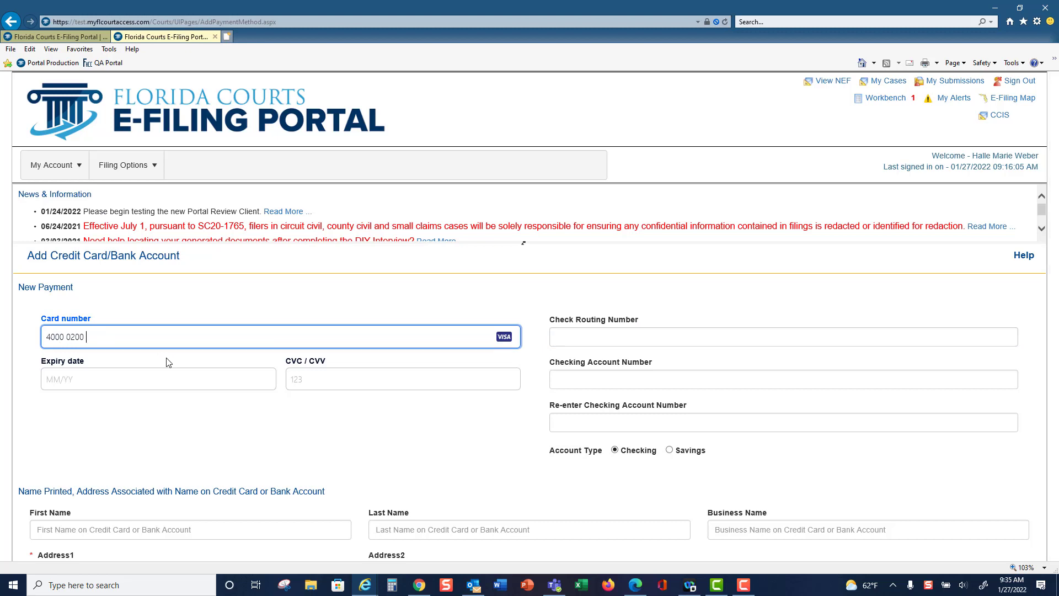
pyautogui.write('0000 000')
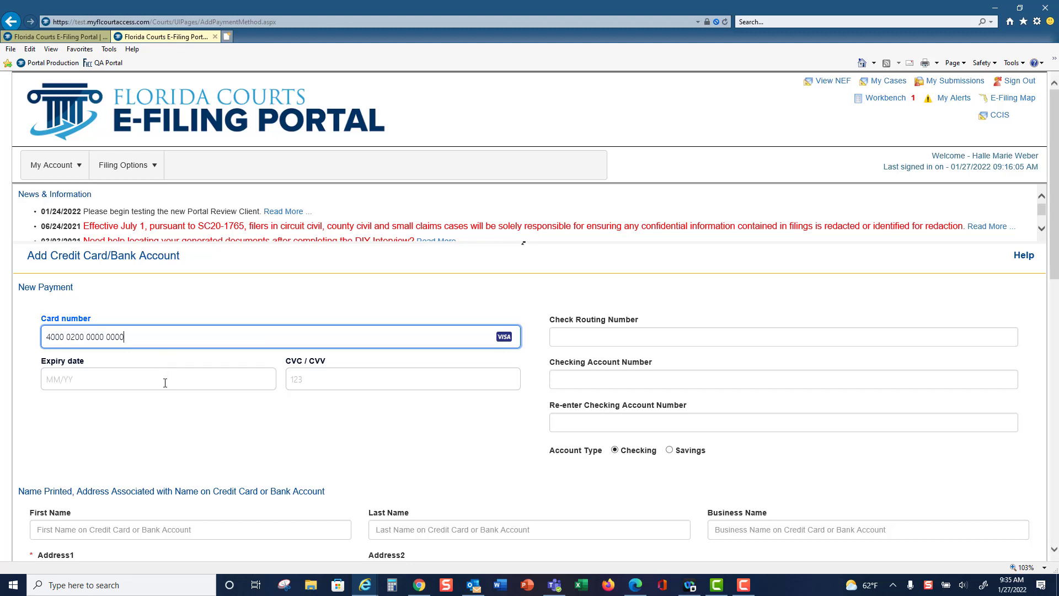
pyautogui.click(164, 380)
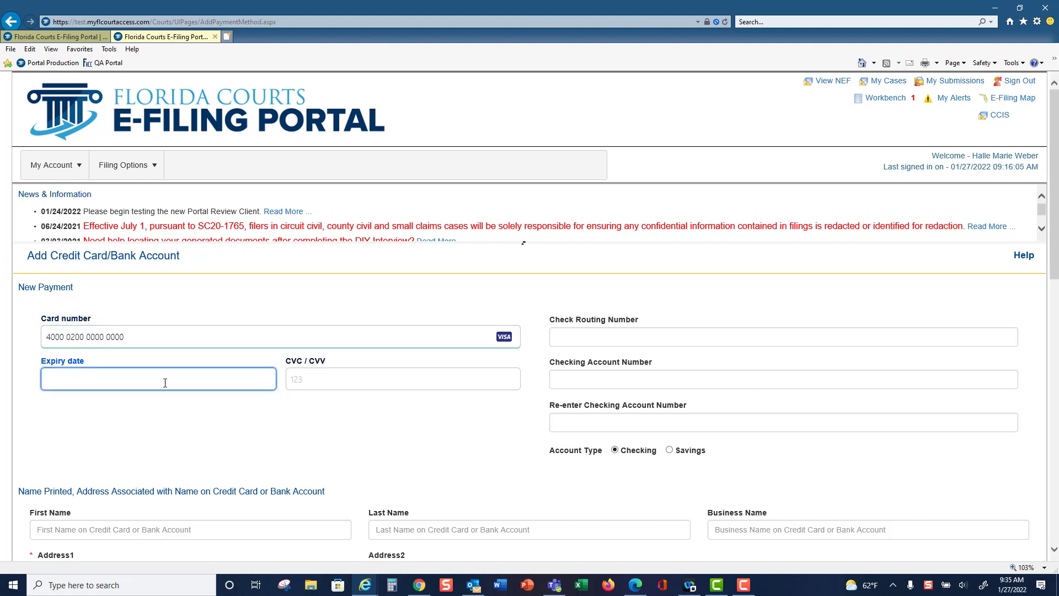
pyautogui.write('03/3')
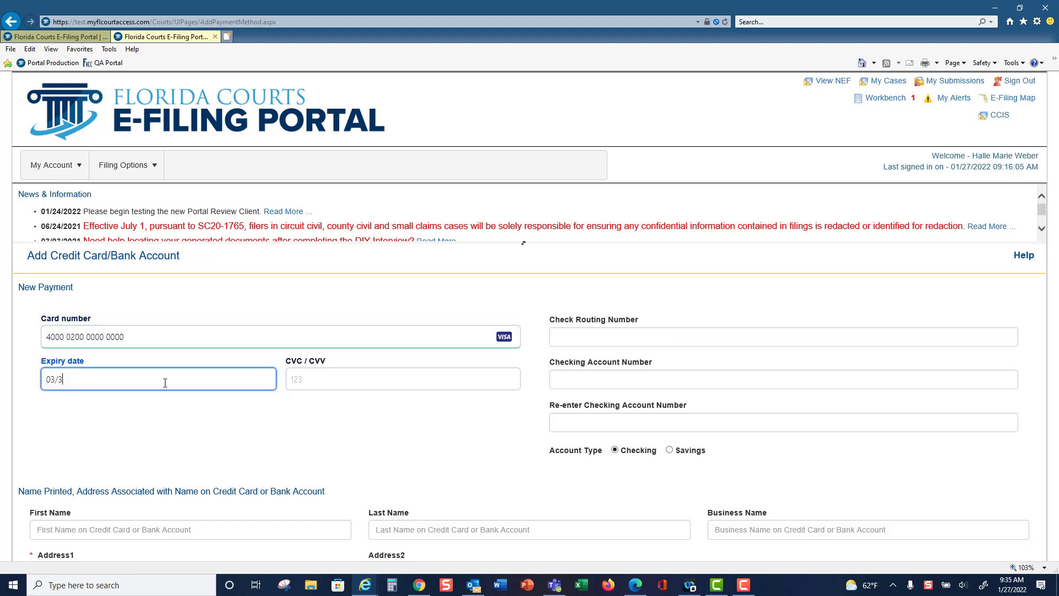
pyautogui.write('0')
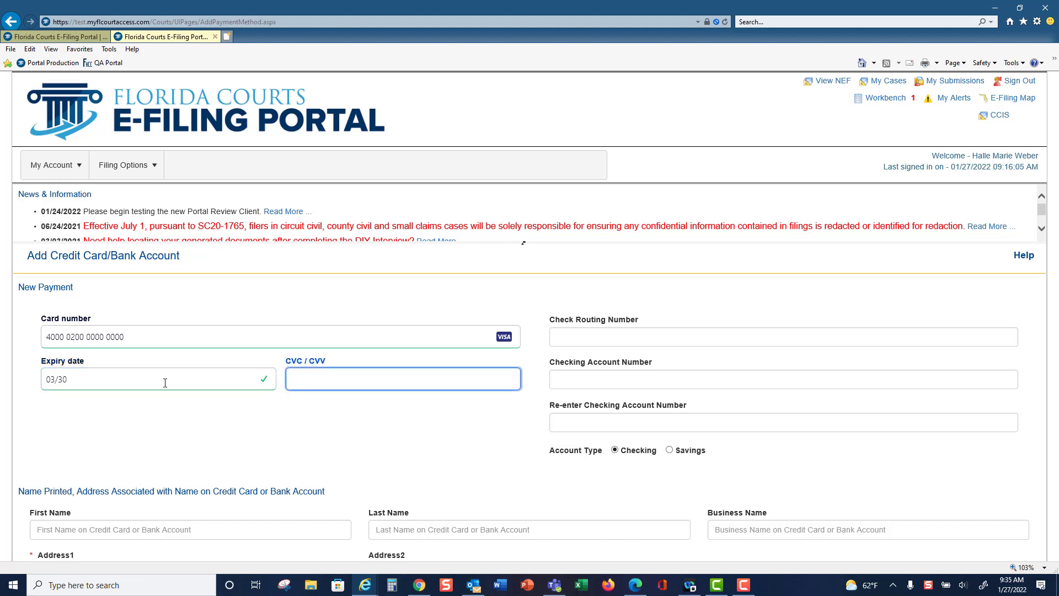
pyautogui.write('737')
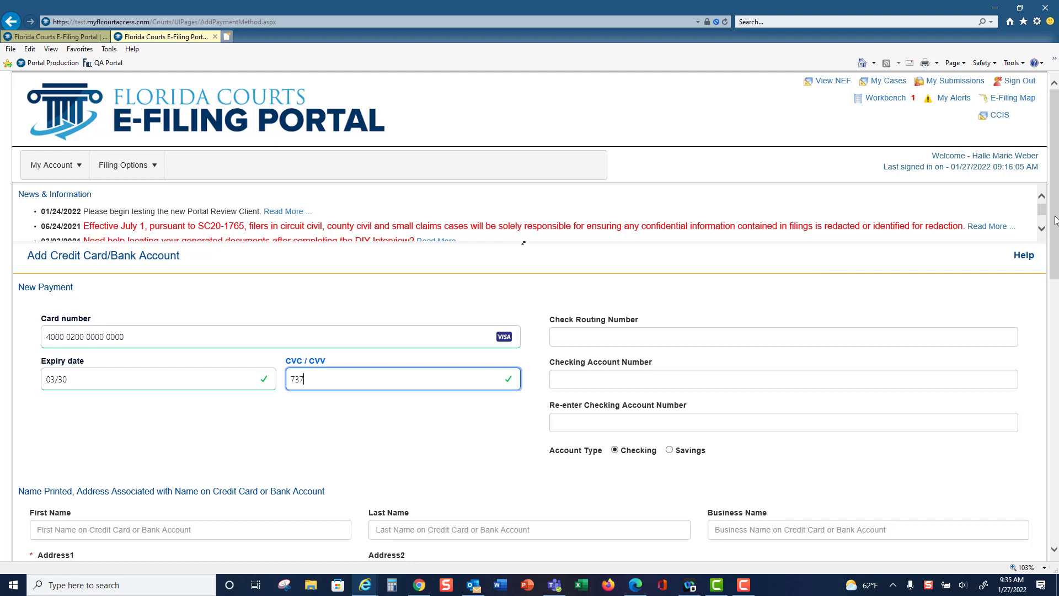
# Enter the payor's first name, last name and street address for the credit card
pyautogui.scroll(-3, 1055, 219)
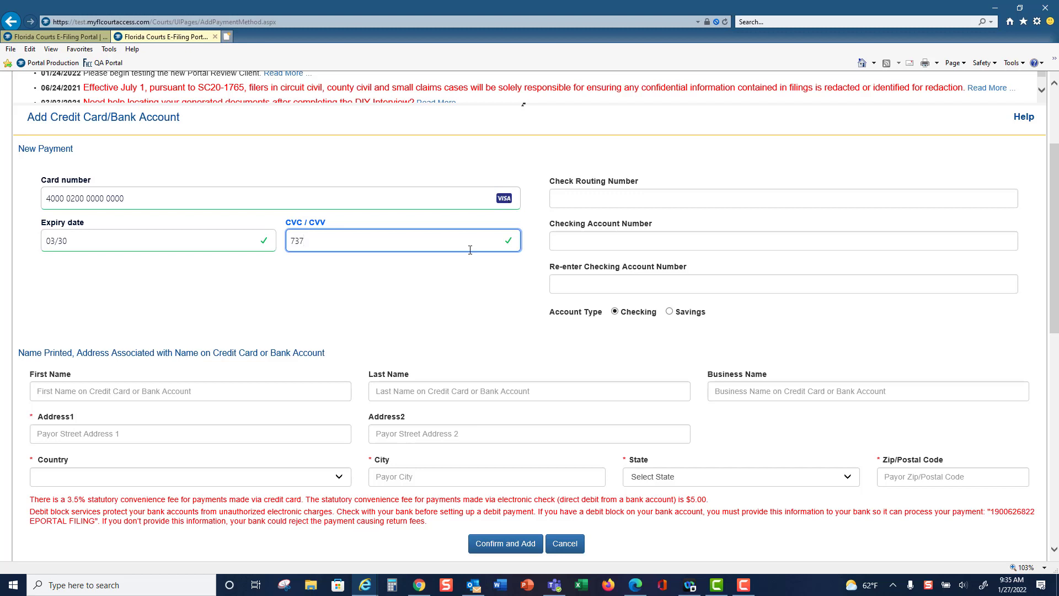
pyautogui.click(62, 392)
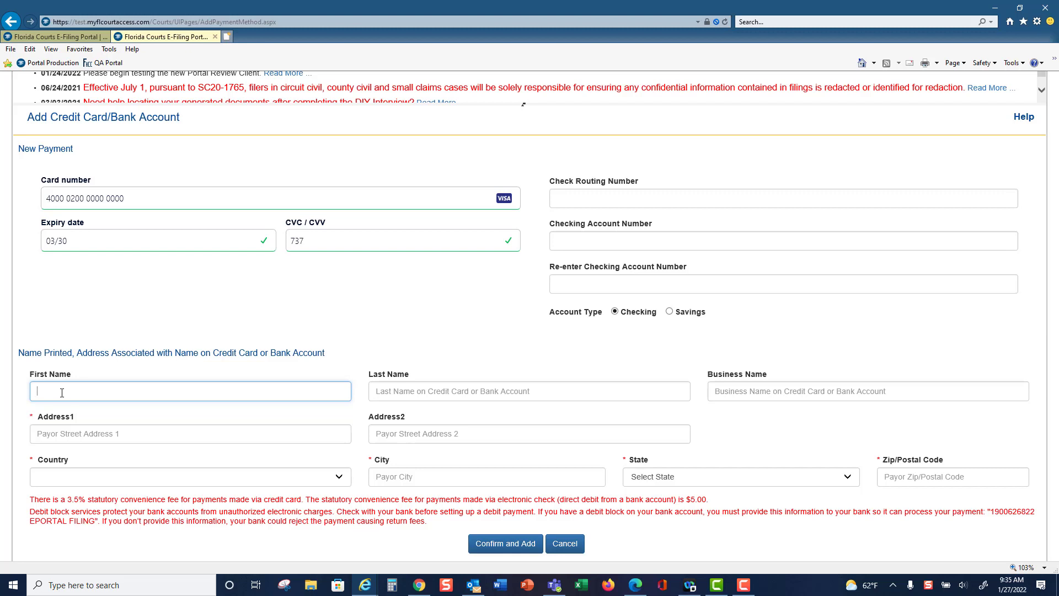
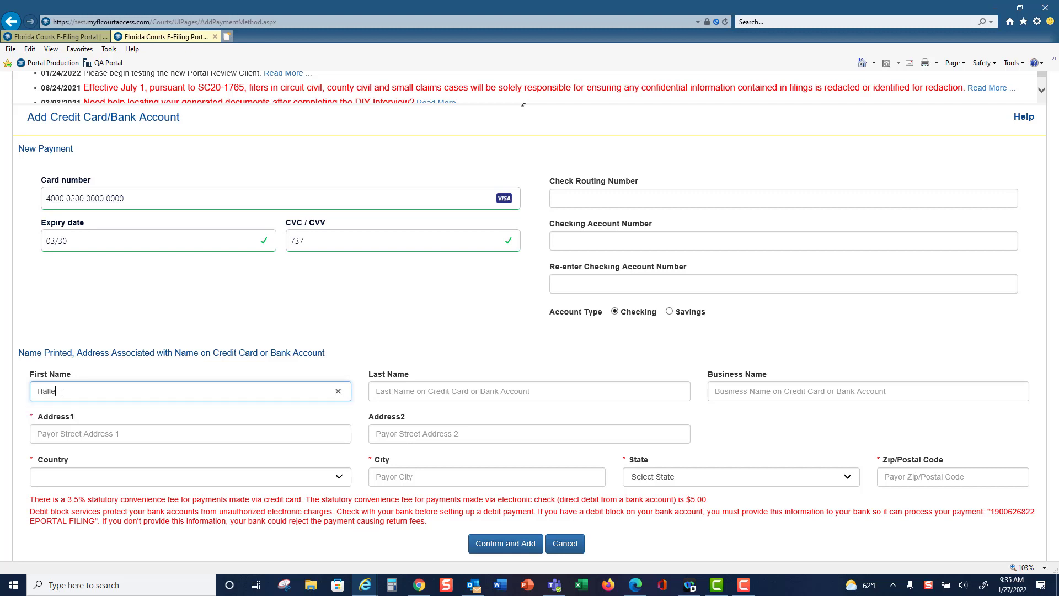
pyautogui.press('Tab')
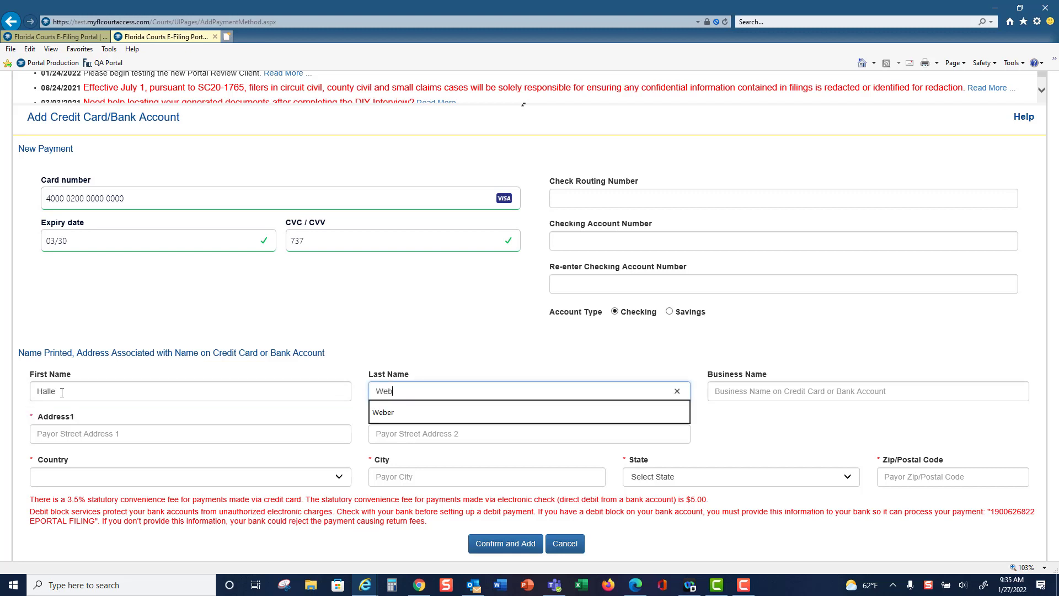
pyautogui.press('Tab')
pyautogui.press('Tab')
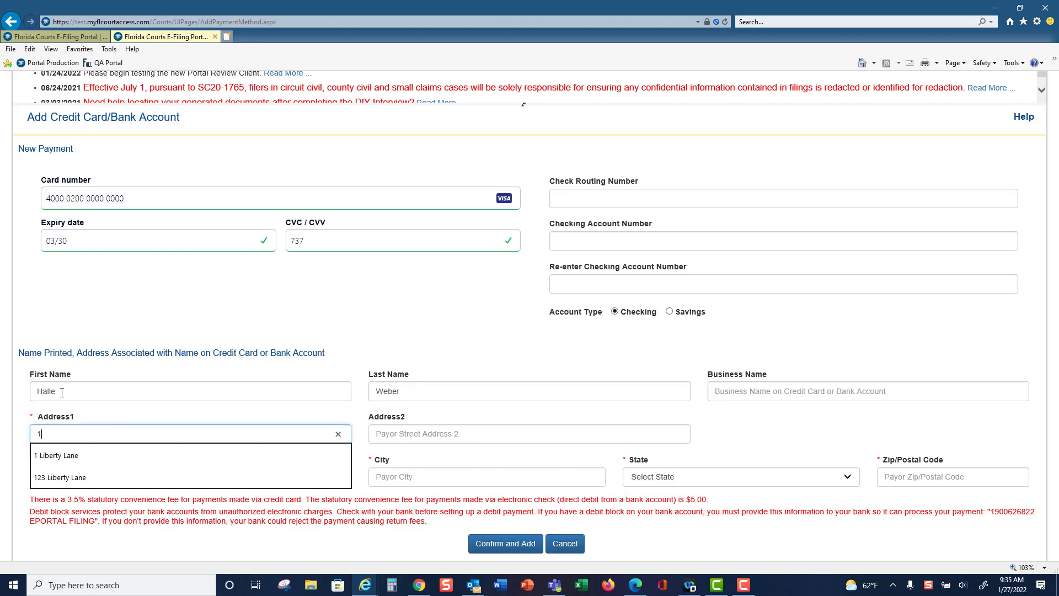
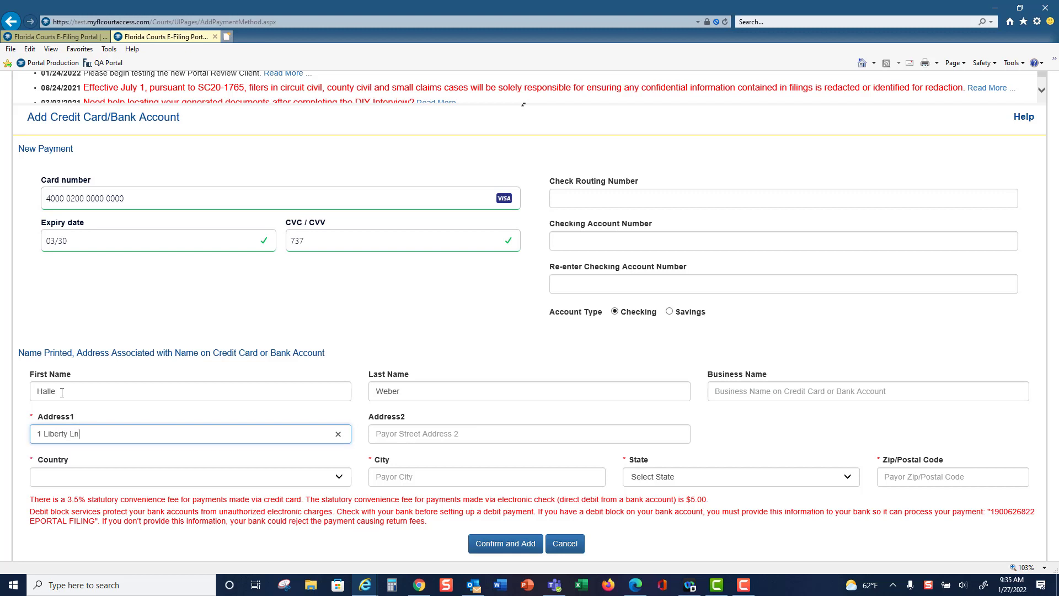
# Complete the billing address with country United States of America, state Florida, and the payor's city and zip code
pyautogui.press('Tab')
pyautogui.press('Tab')
pyautogui.press('u')
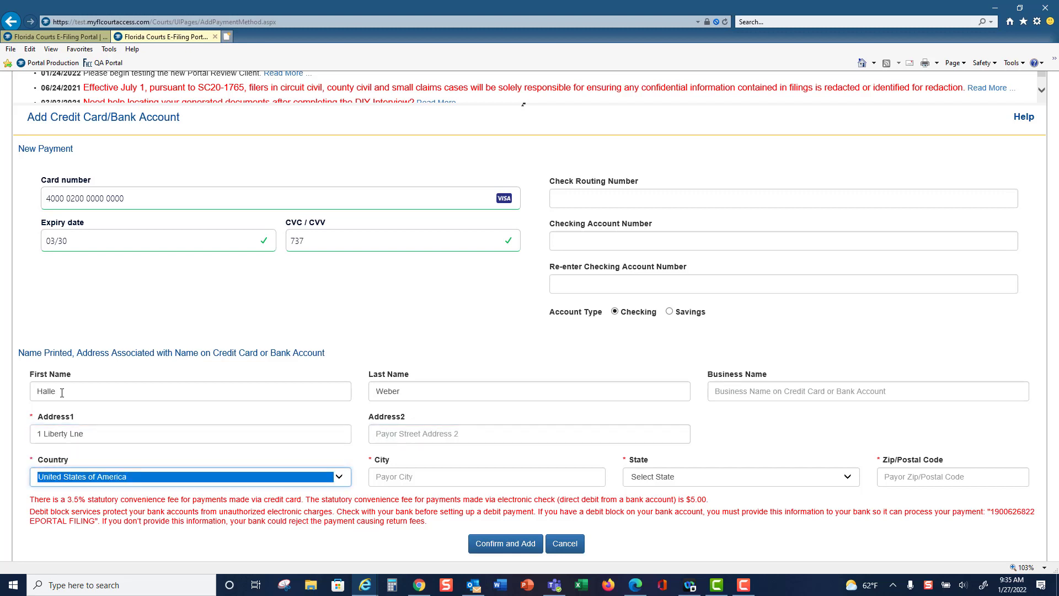
pyautogui.press('Tab')
pyautogui.write('Oviedo')
pyautogui.press('Tab')
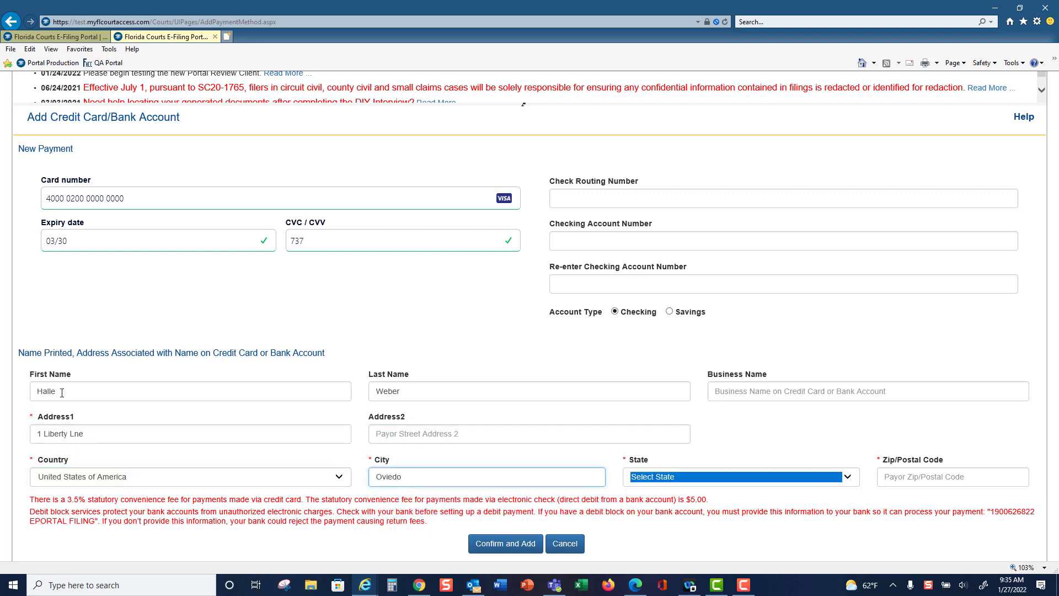
pyautogui.press('f')
pyautogui.press('Tab')
pyautogui.write('32789')
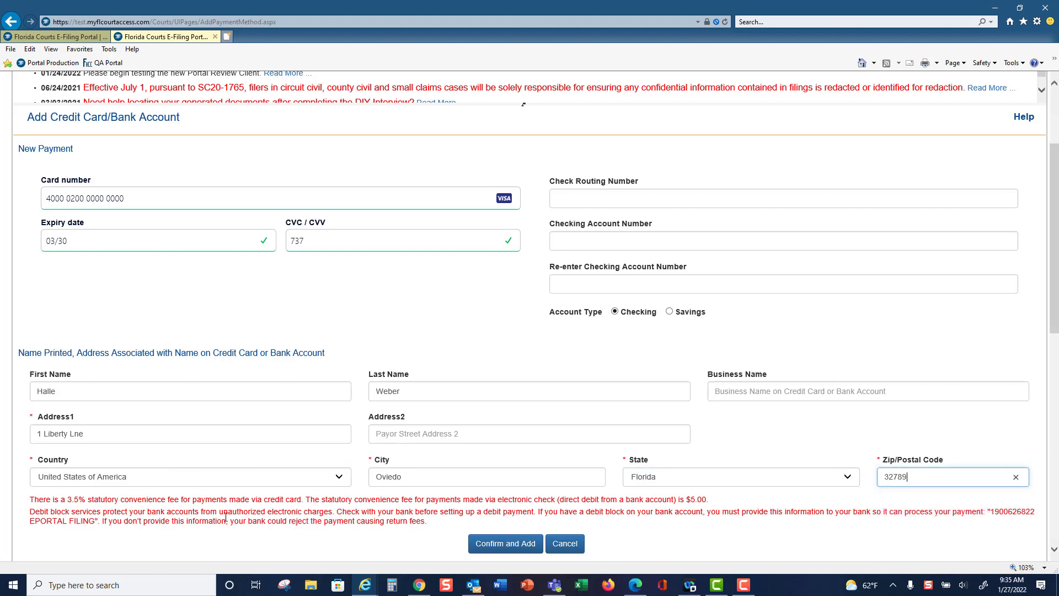
# Confirm adding the credit card and check it among the profile's saved payments
pyautogui.click(522, 546)
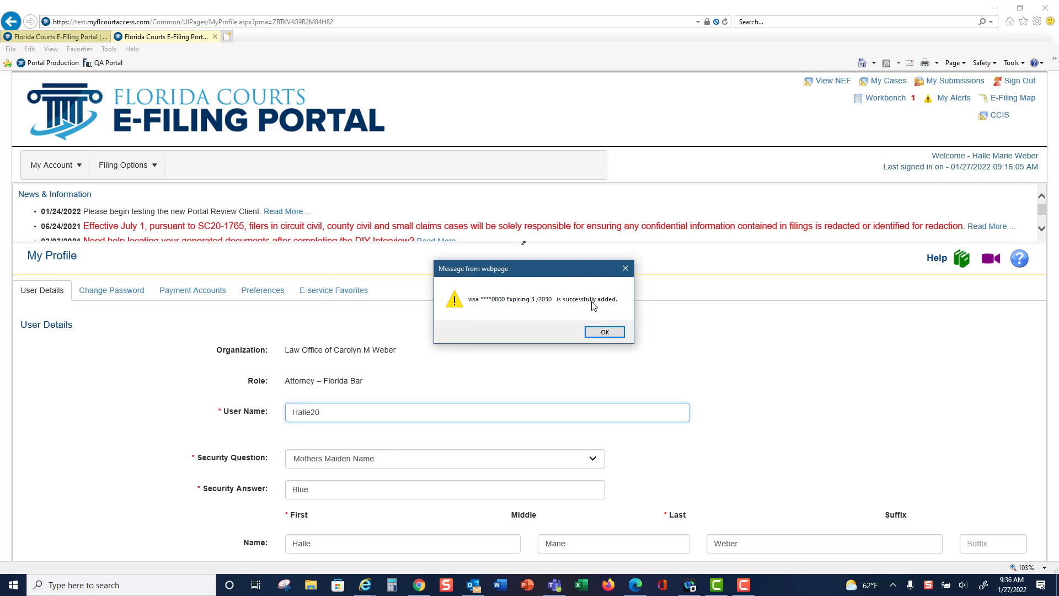
pyautogui.click(605, 333)
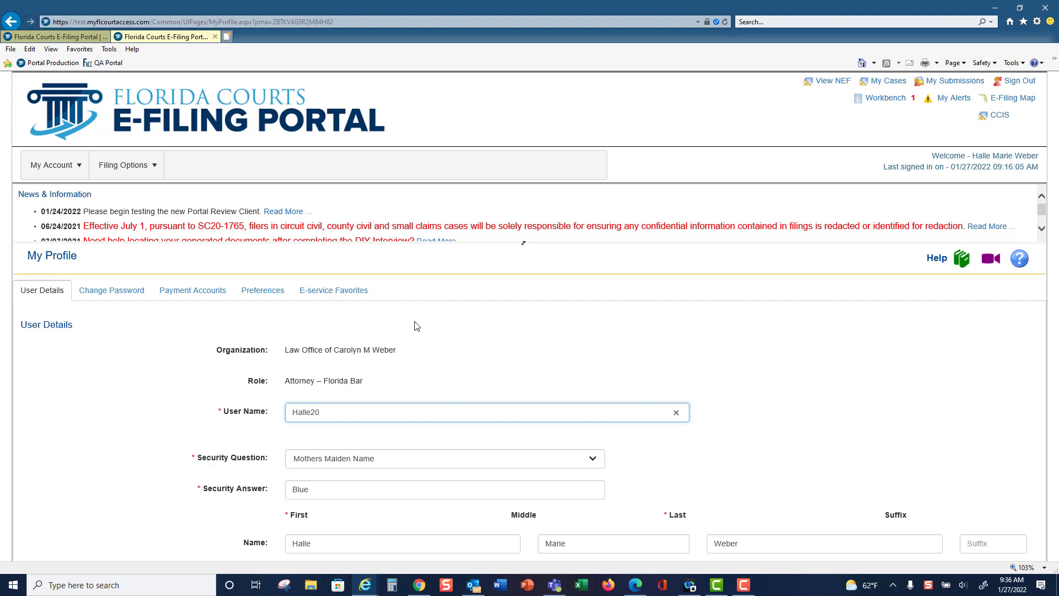
pyautogui.click(211, 296)
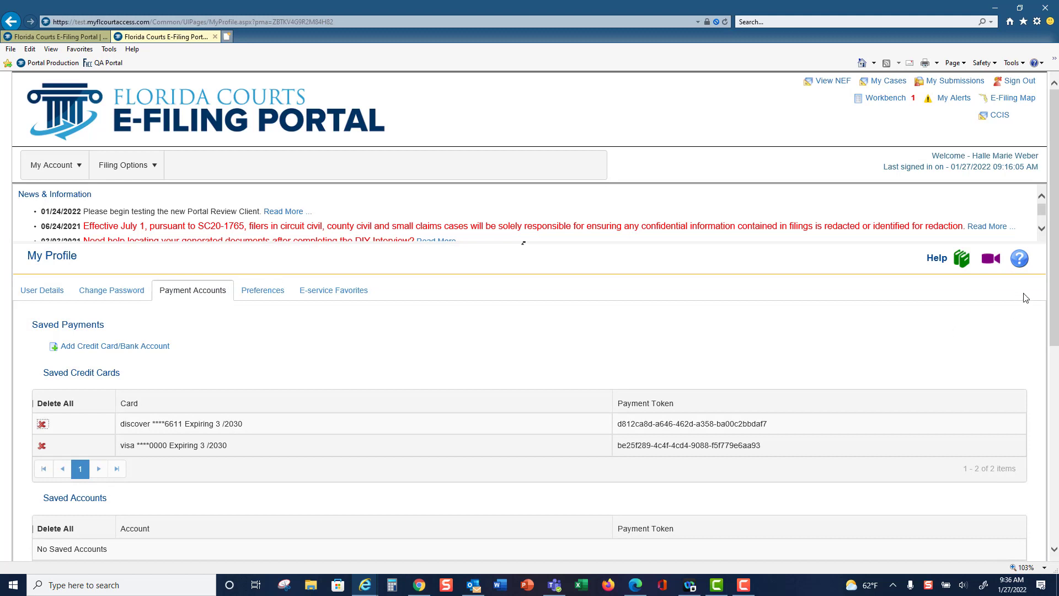
pyautogui.scroll(-2, 374, 315)
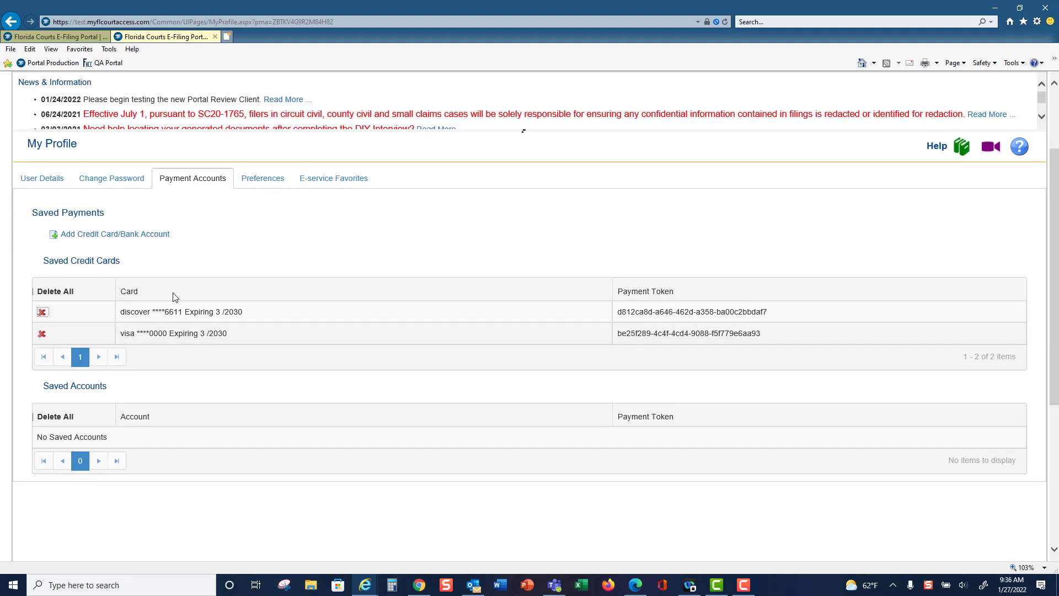
# Review the profile's user and email preferences and save them as they are set
pyautogui.click(267, 179)
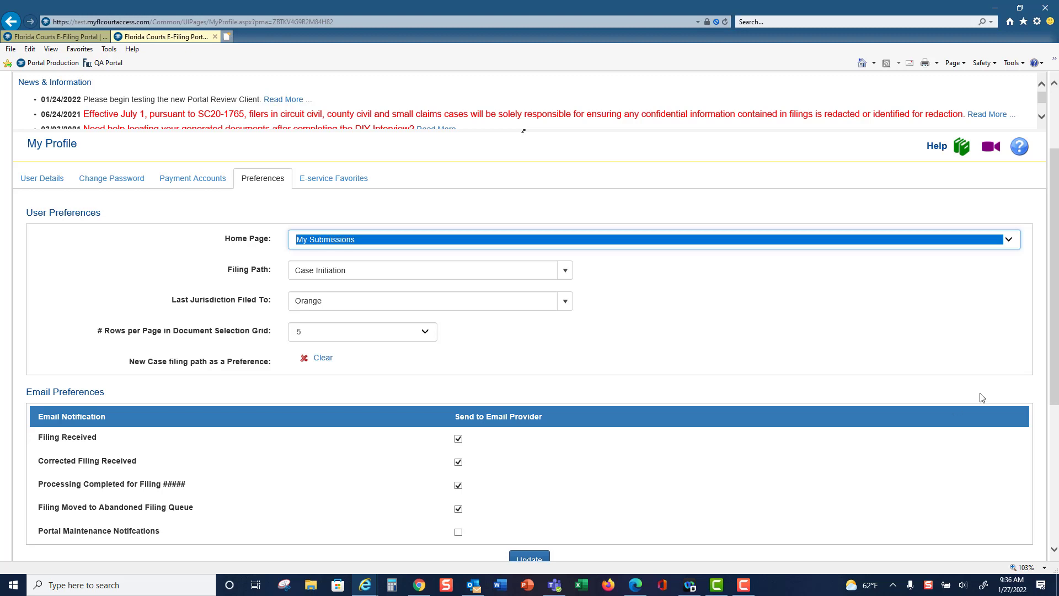
pyautogui.moveTo(1052, 313); pyautogui.dragTo(1053, 366)
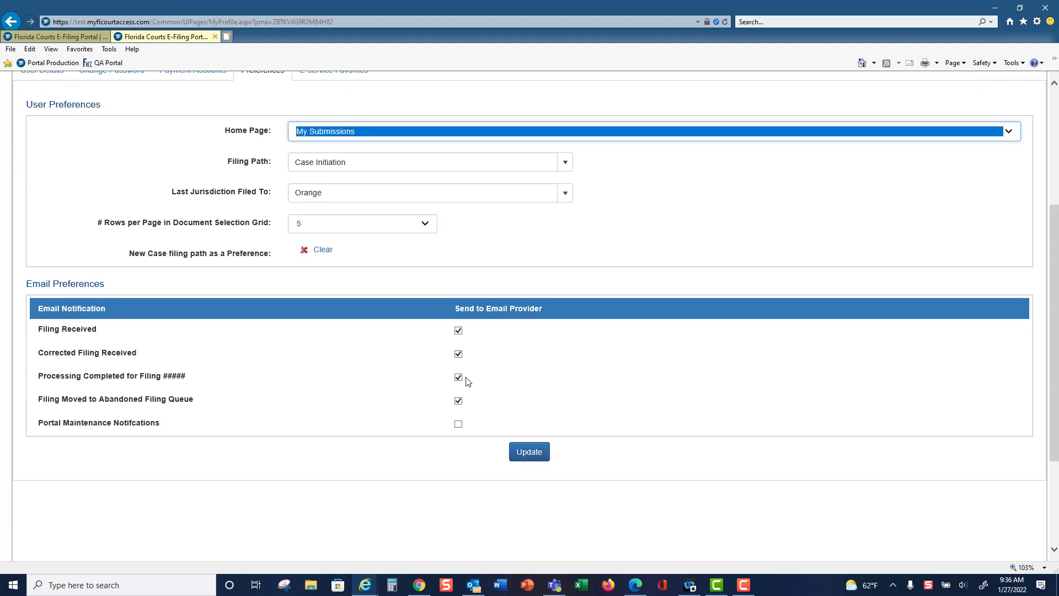
pyautogui.click(535, 455)
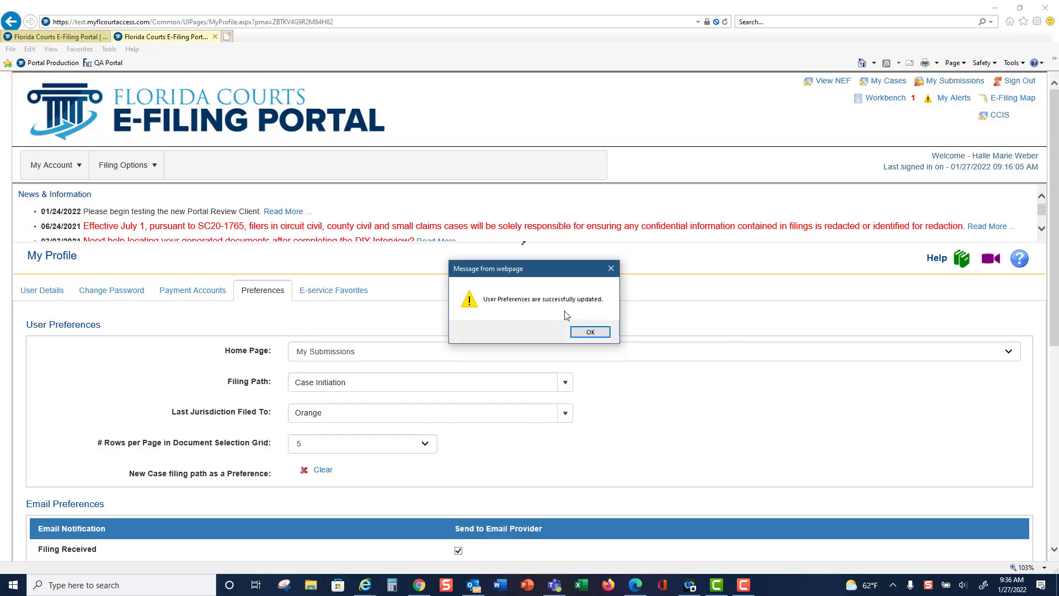
pyautogui.click(591, 332)
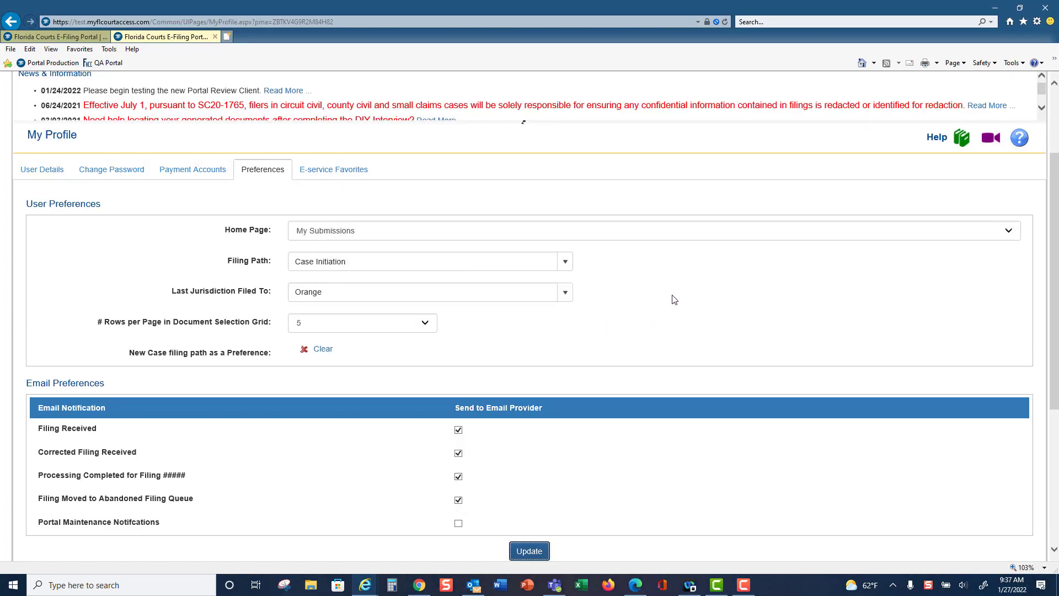
# View the profile's E-service Favorites and return to the User Details section
pyautogui.click(355, 172)
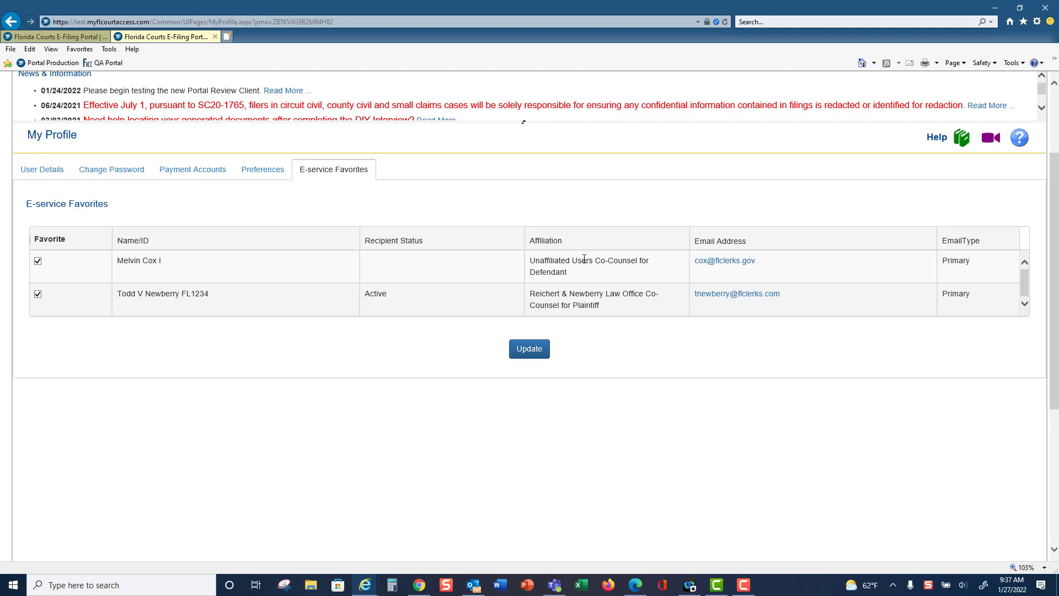
pyautogui.click(39, 169)
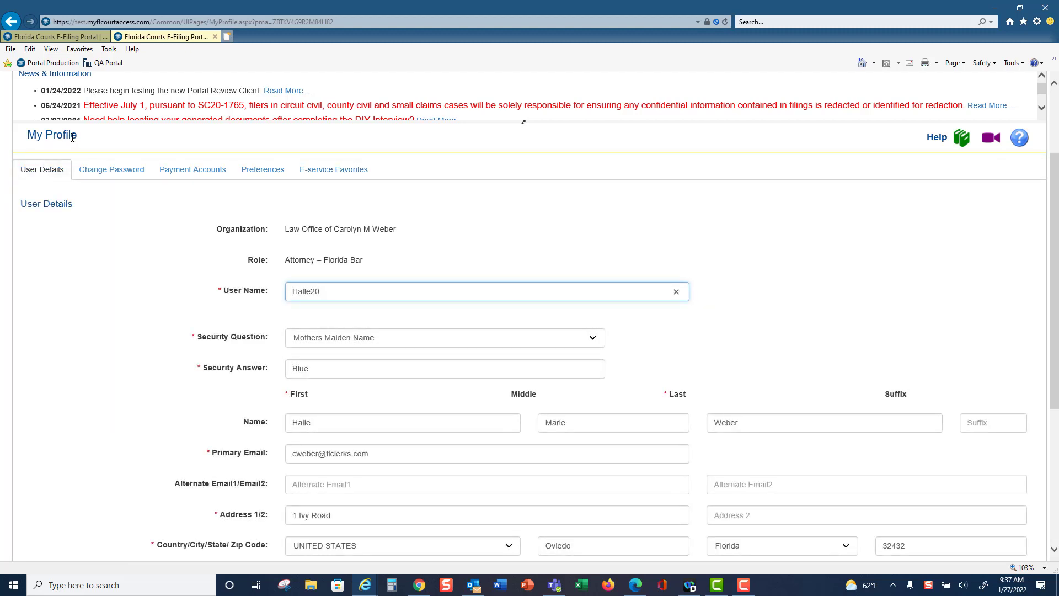
pyautogui.scroll(3, 642, 229)
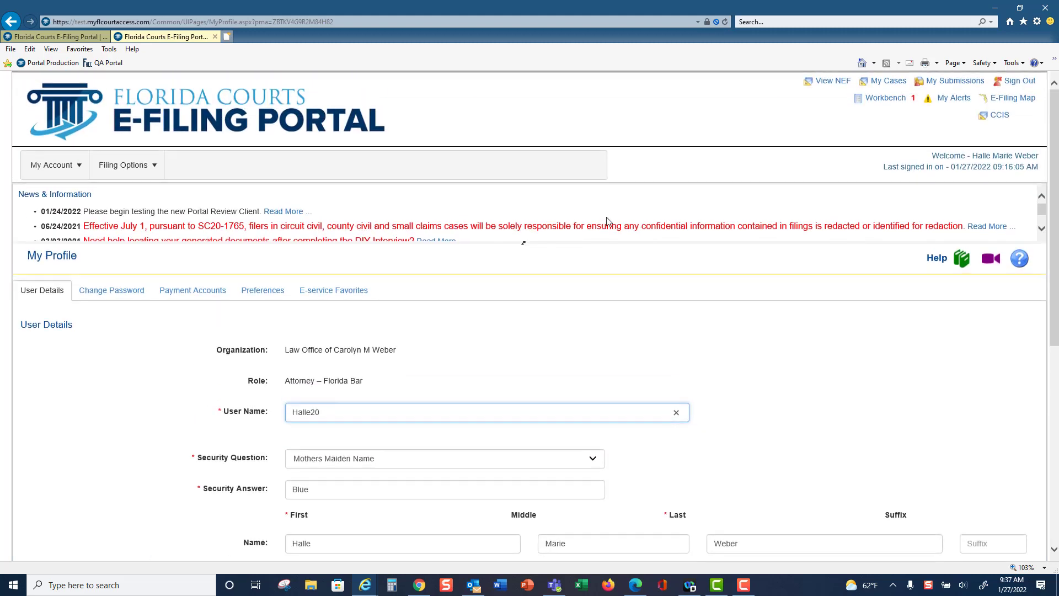
# Open the Email Log, read the Service of Proposed Document notice, and review the log's search options
pyautogui.moveTo(52, 165)
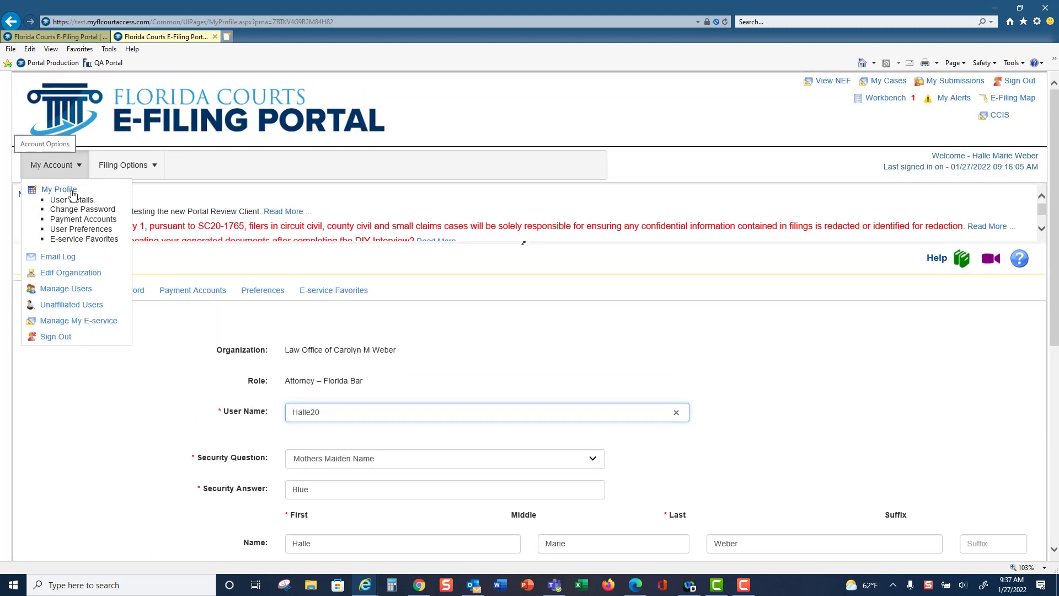
pyautogui.click(77, 258)
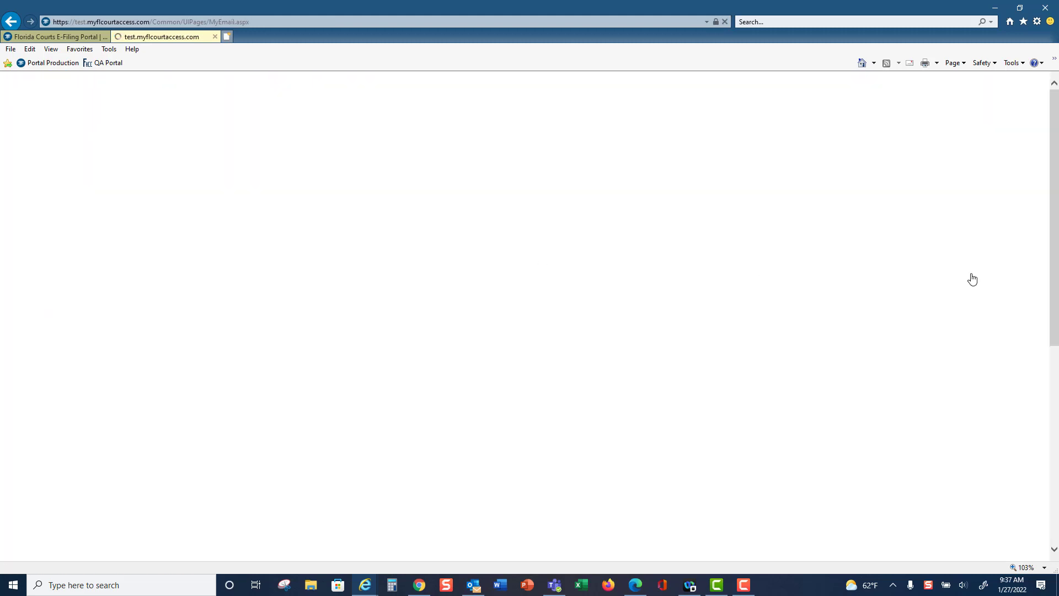
pyautogui.scroll(-5, 963, 270)
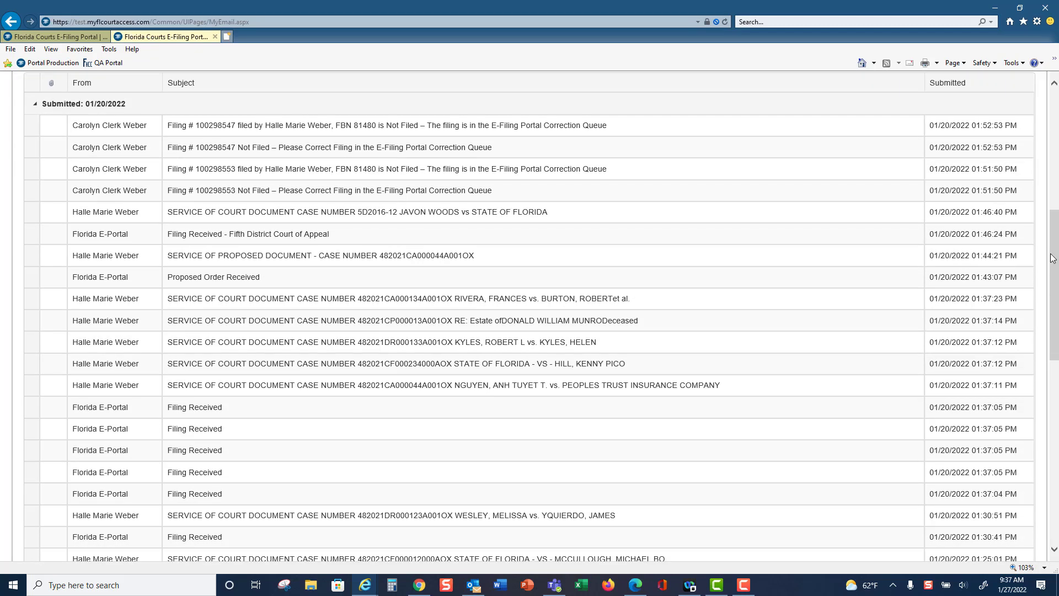
pyautogui.moveTo(1055, 262)
pyautogui.mouseDown()
pyautogui.moveTo(1055, 311)
pyautogui.moveTo(1055, 263)
pyautogui.mouseUp()
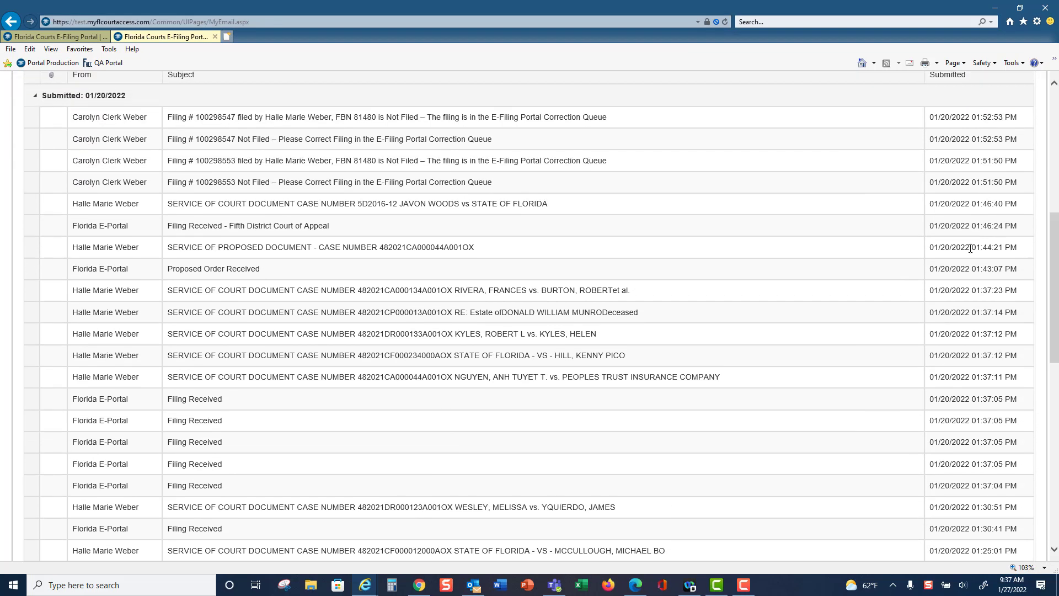
pyautogui.click(402, 248)
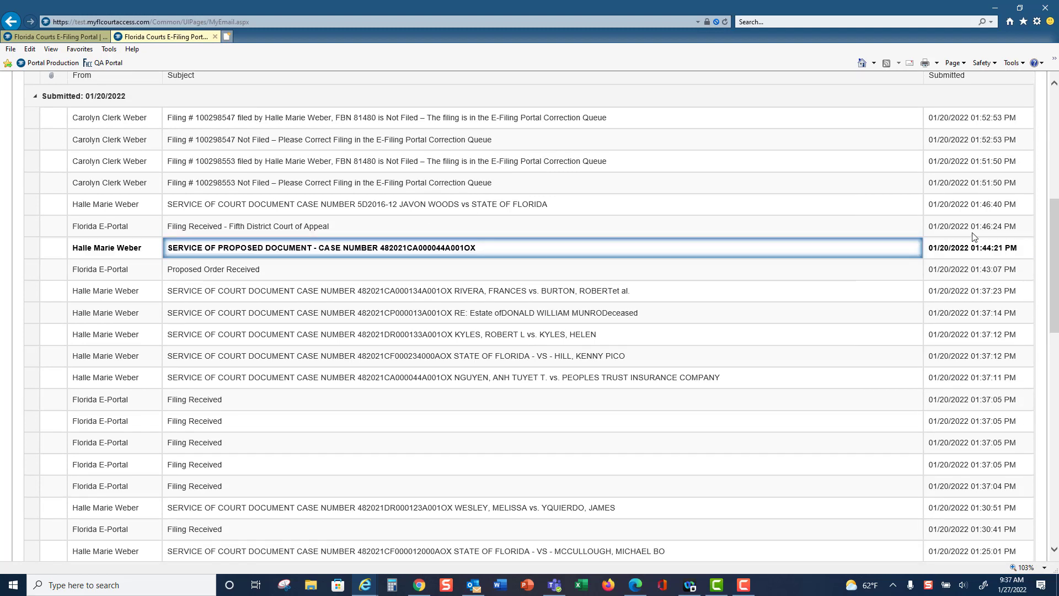
pyautogui.moveTo(1055, 225); pyautogui.dragTo(1055, 388)
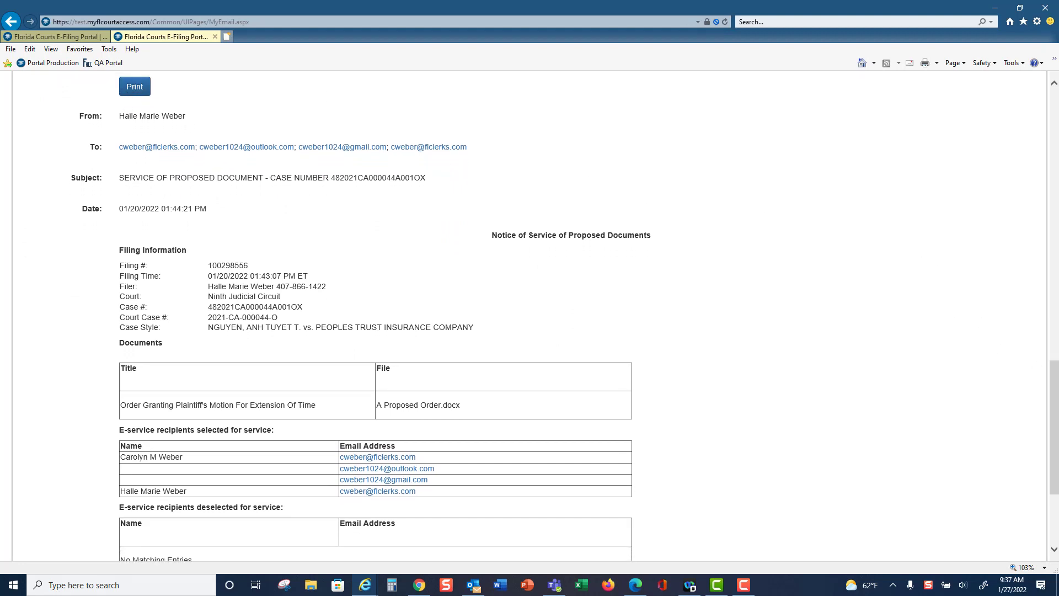
pyautogui.moveTo(1054, 399); pyautogui.dragTo(1054, 102)
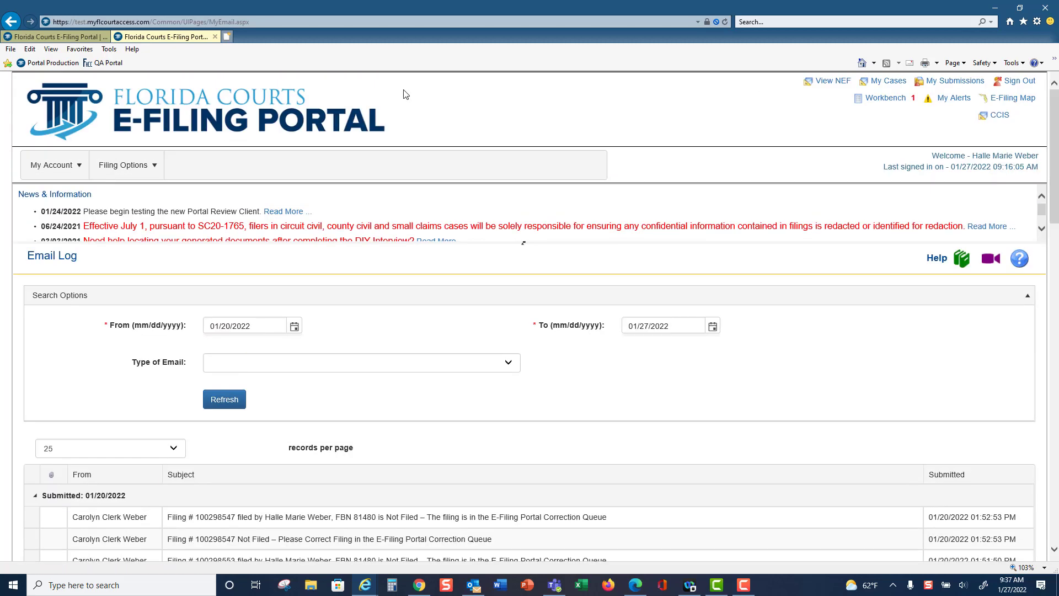
pyautogui.moveTo(69, 172)
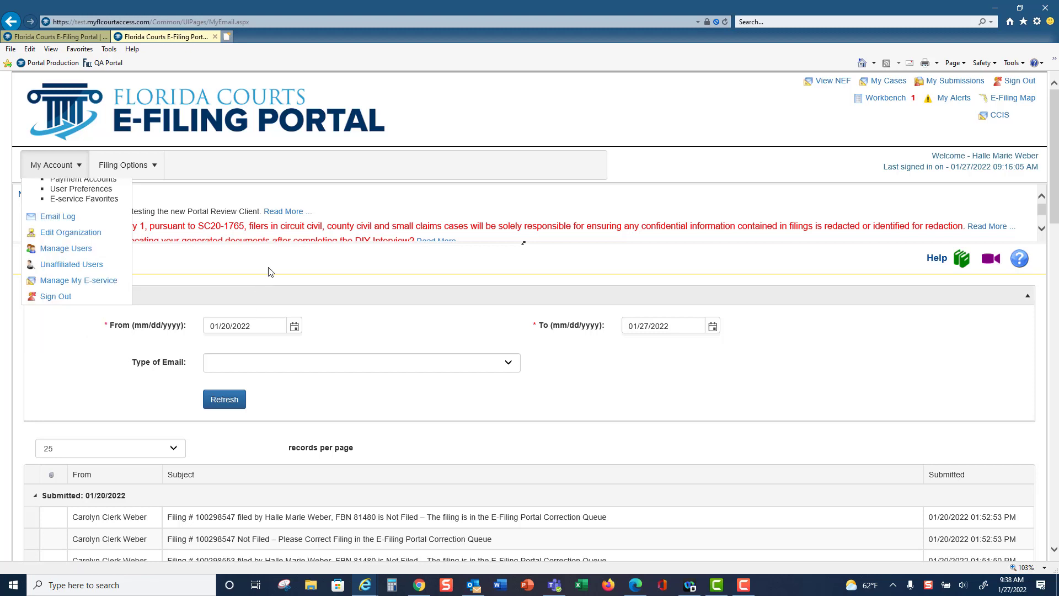
# Open the DIY Documents page and look through its available interviews by area of law
pyautogui.moveTo(146, 169)
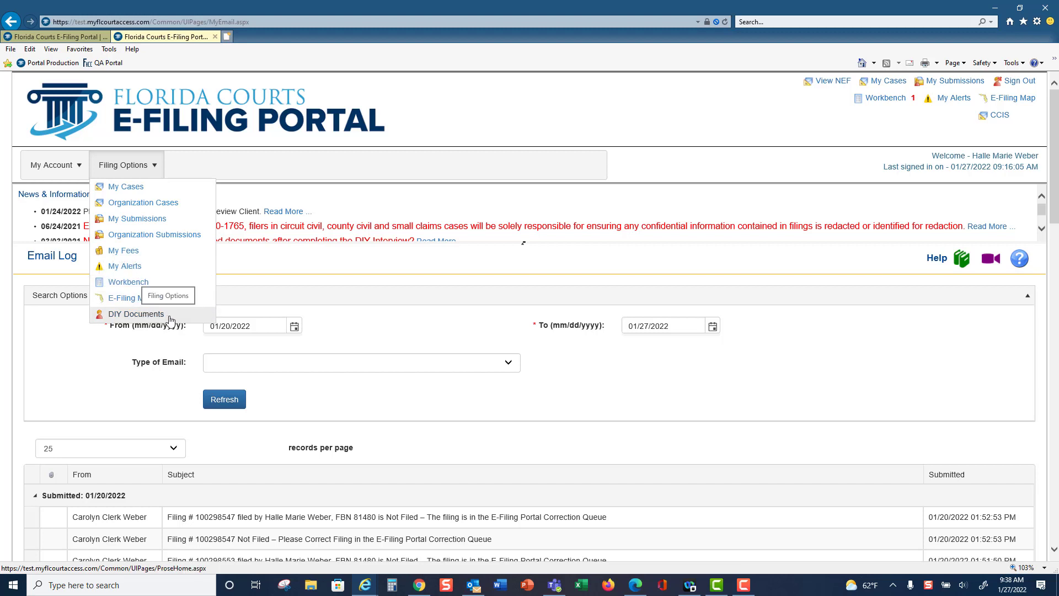
pyautogui.click(136, 314)
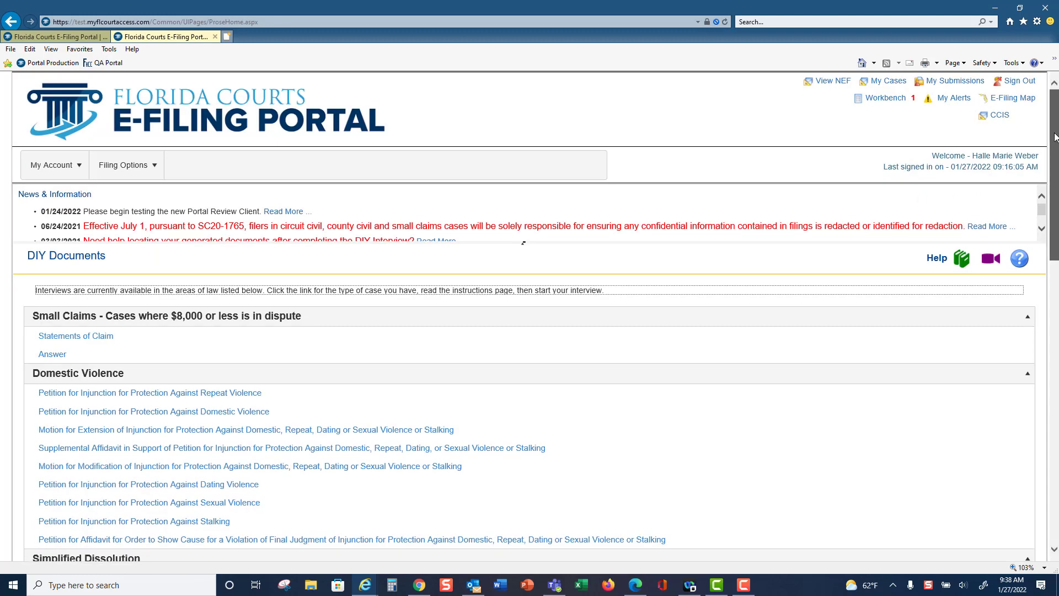
pyautogui.moveTo(1055, 137); pyautogui.dragTo(1056, 383)
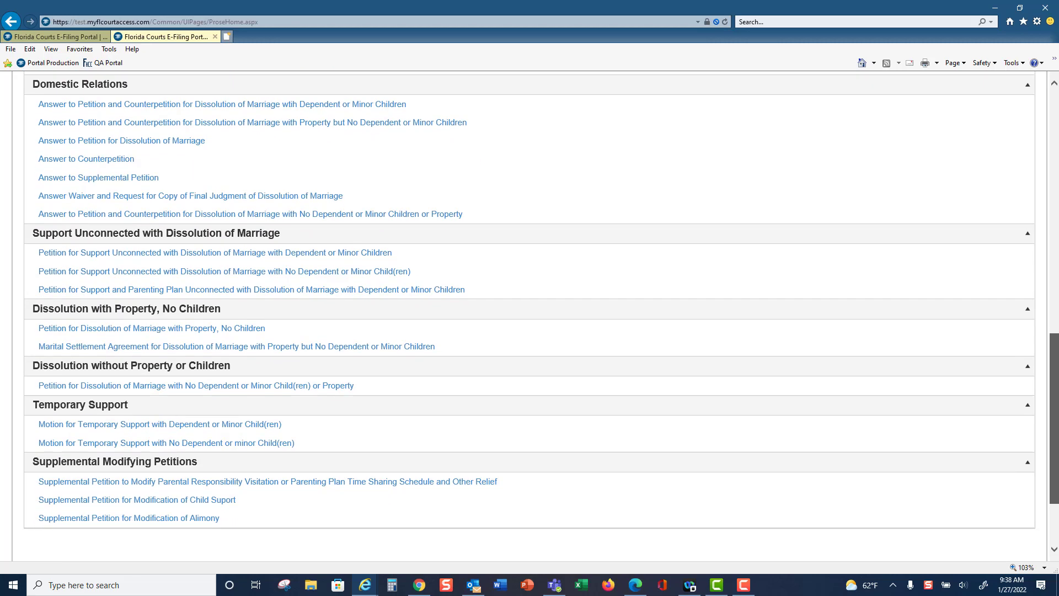
pyautogui.scroll(12, 523, 215)
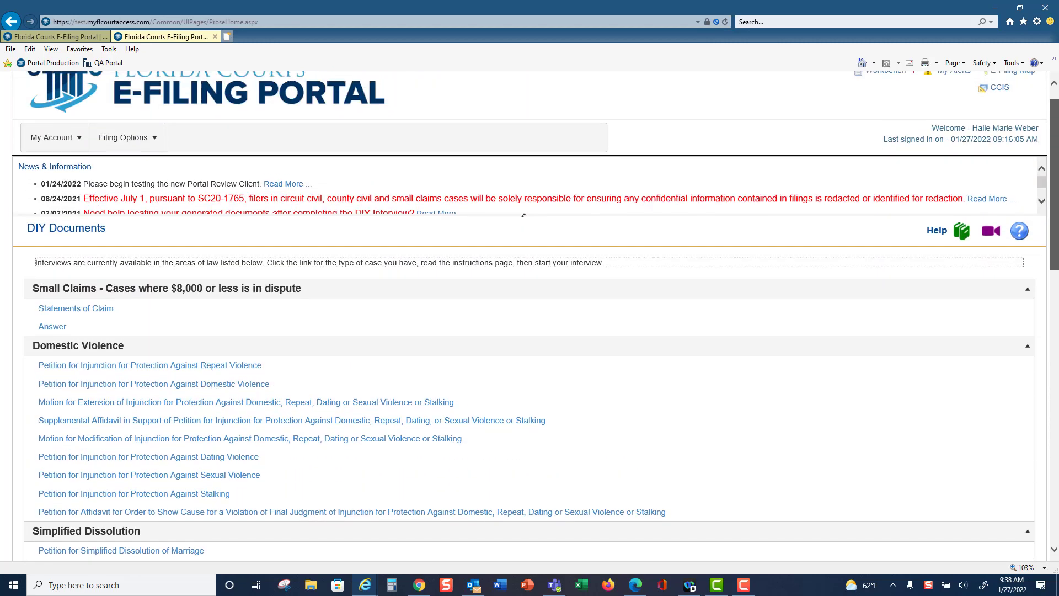
pyautogui.moveTo(1055, 209); pyautogui.dragTo(1054, 200)
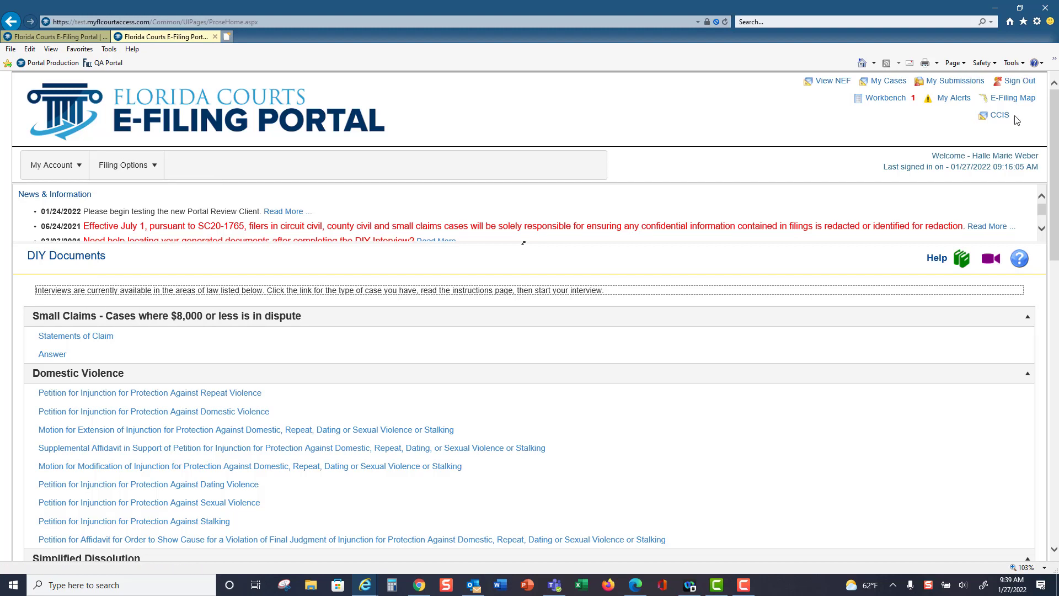
# Open My Cases and review its search options and the list of active cases
pyautogui.click(889, 82)
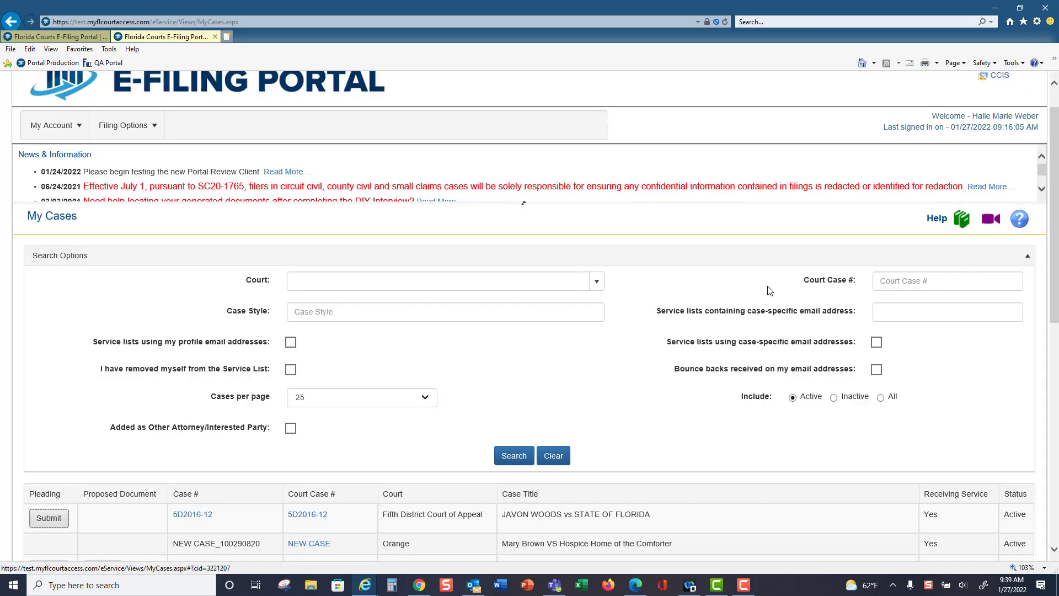
pyautogui.scroll(-7, 741, 285)
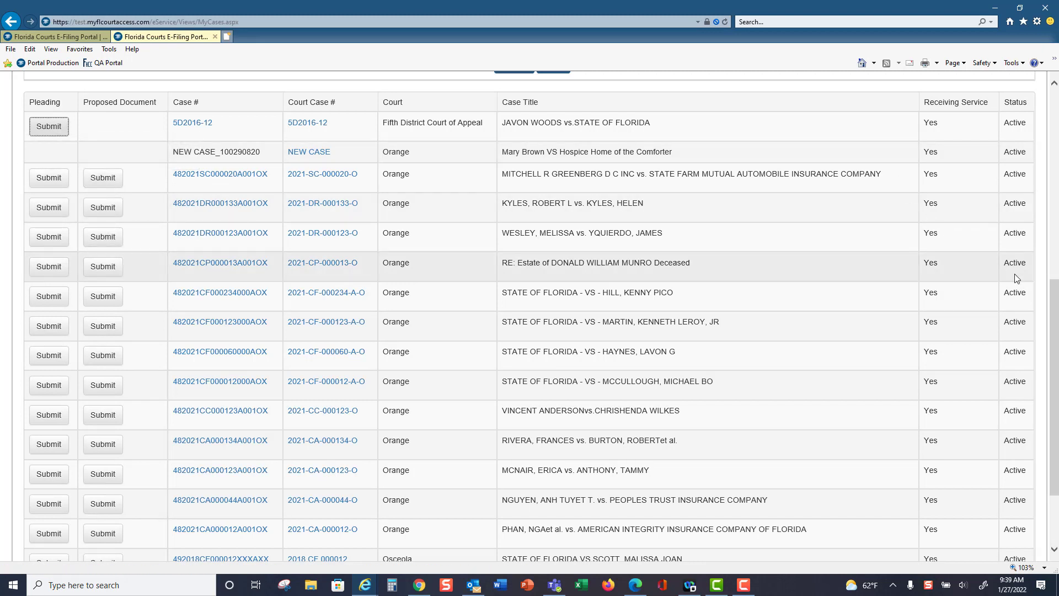
pyautogui.moveTo(1056, 301); pyautogui.dragTo(1056, 266)
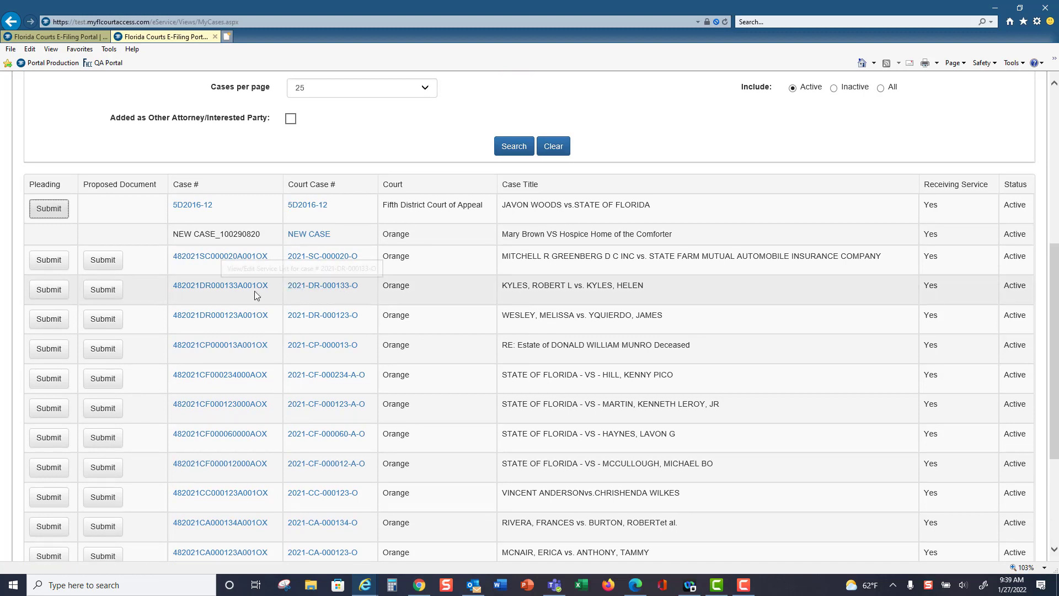
# Start a pleading on the first Orange domestic relations case in My Cases and select the petitioner as the filing party
pyautogui.click(49, 290)
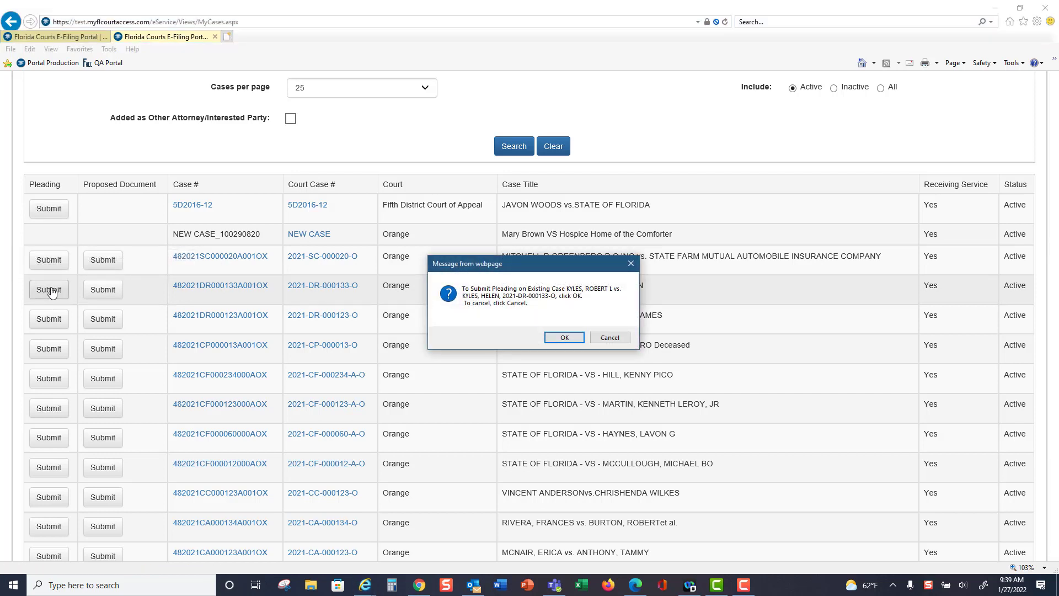
pyautogui.click(568, 338)
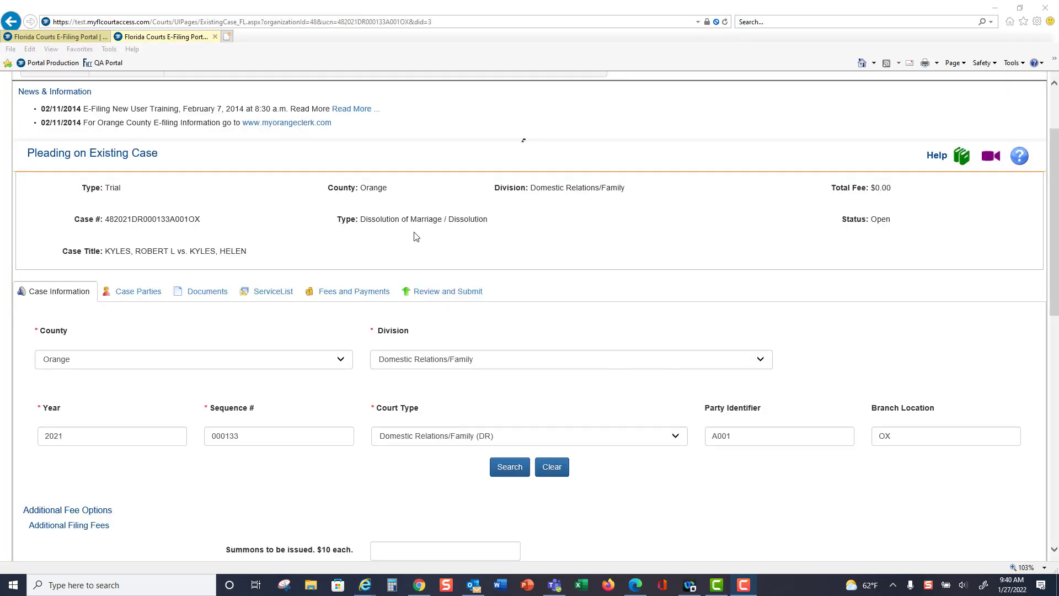
pyautogui.click(145, 294)
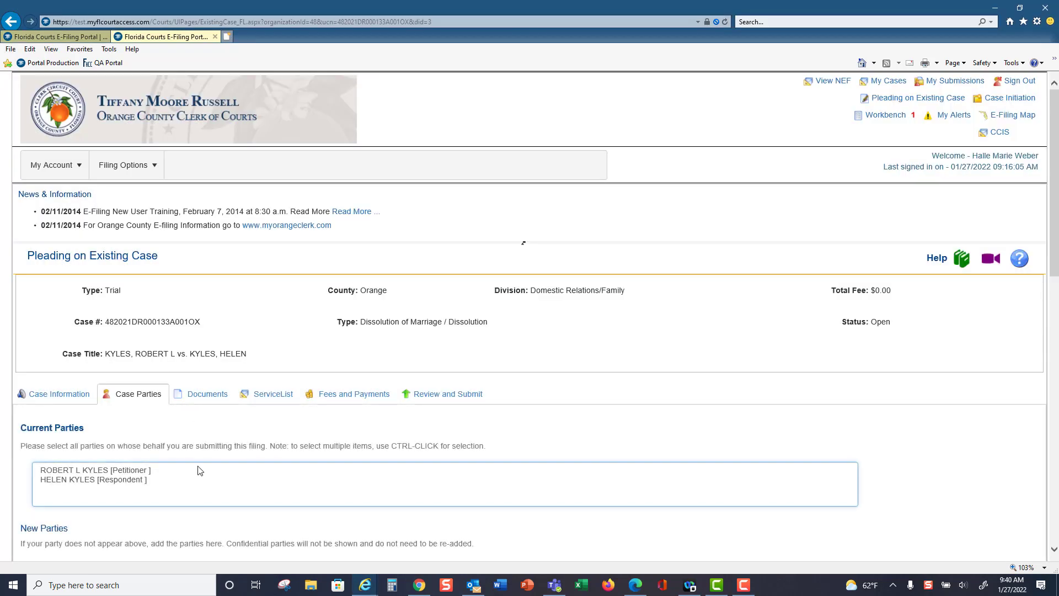
pyautogui.click(200, 470)
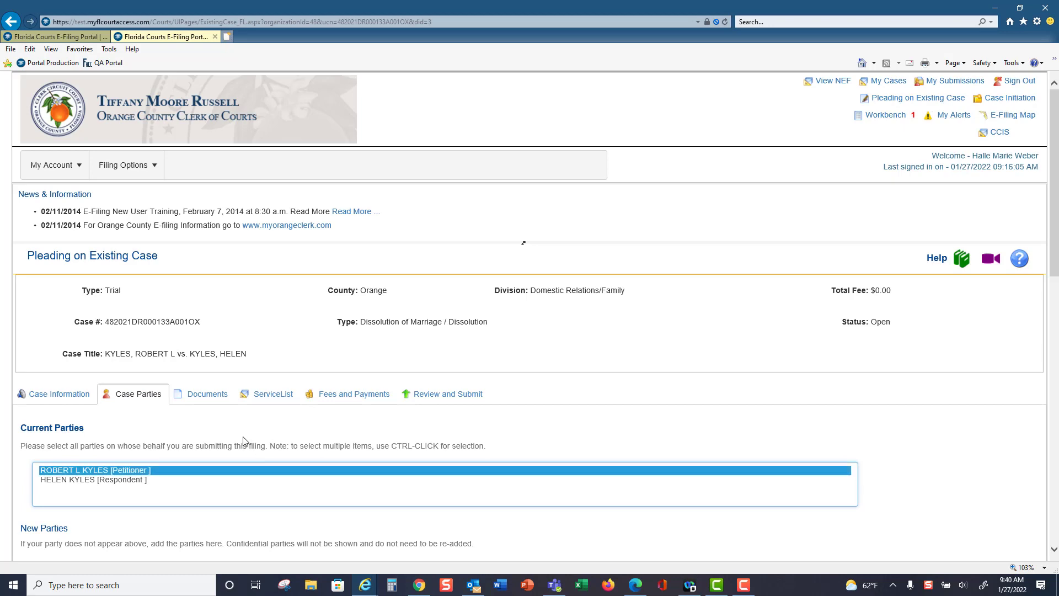
# View the pleading's Documents section and read its confidentiality warning and PDF/A advisory
pyautogui.click(209, 396)
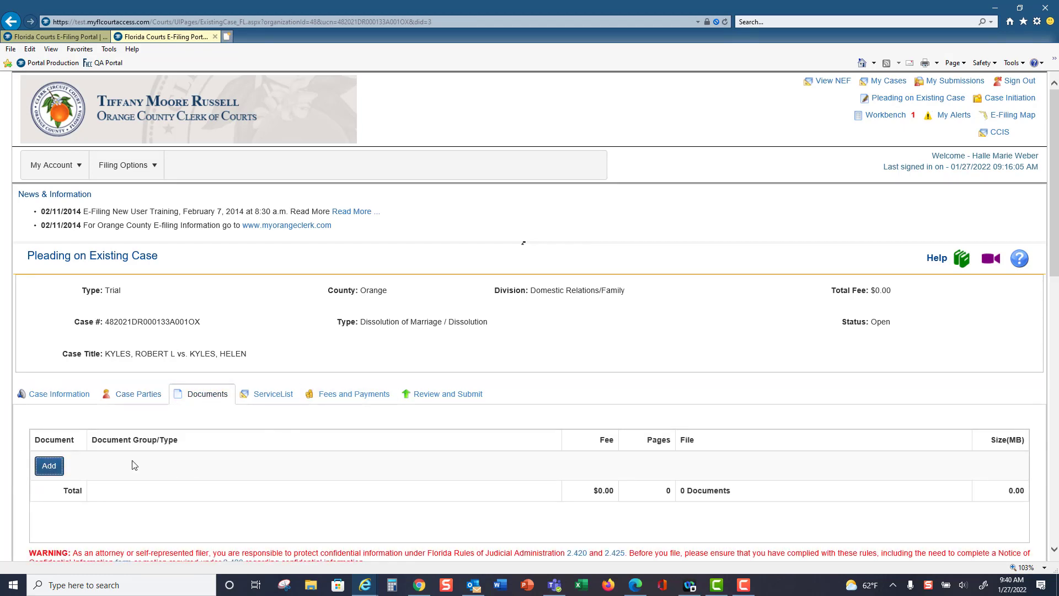
pyautogui.scroll(-5, 625, 400)
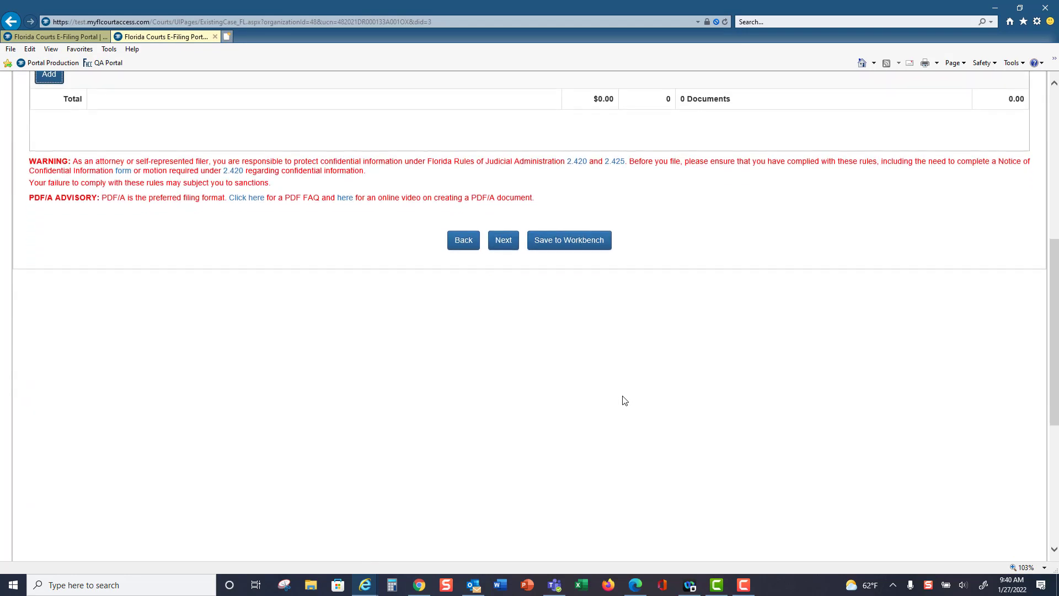
pyautogui.scroll(5, 625, 400)
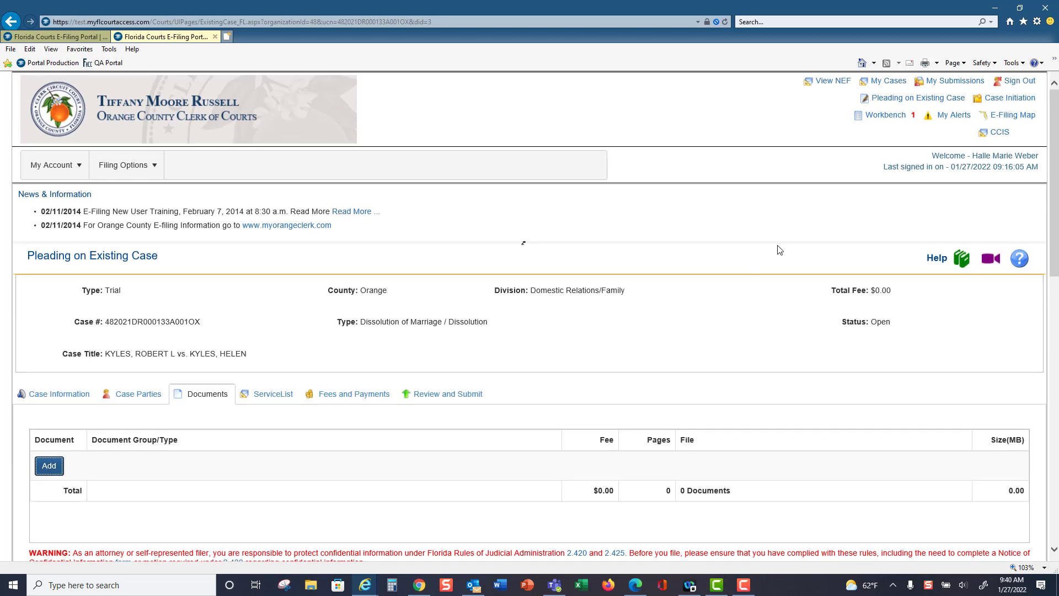
# From My Cases, review the same case's Electronic Service List, covering recipients, added parties, e-service addresses and case status, and return to My Cases
pyautogui.click(903, 83)
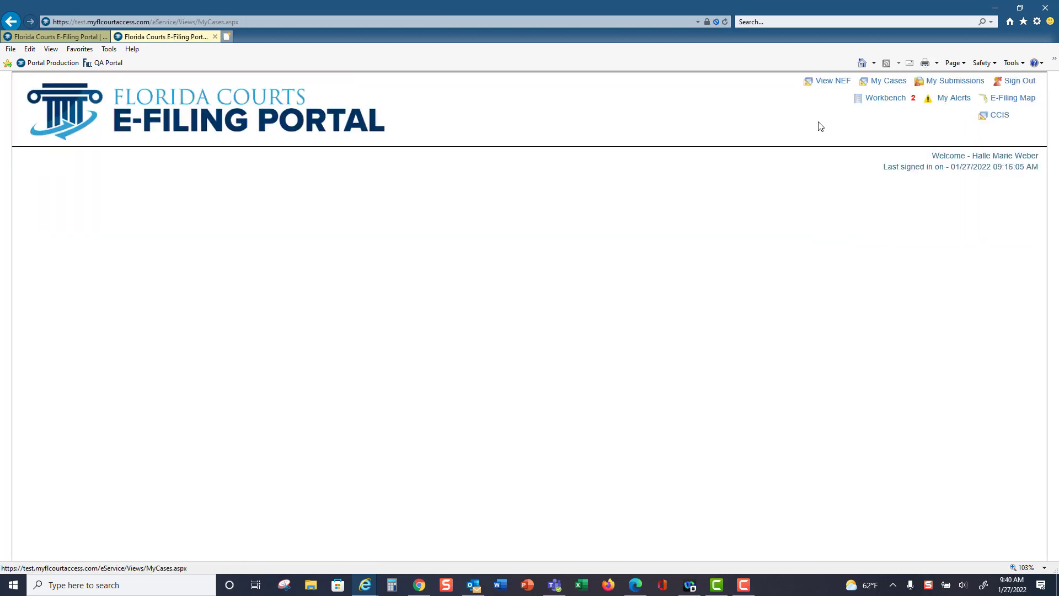
pyautogui.moveTo(1054, 229); pyautogui.dragTo(1054, 368)
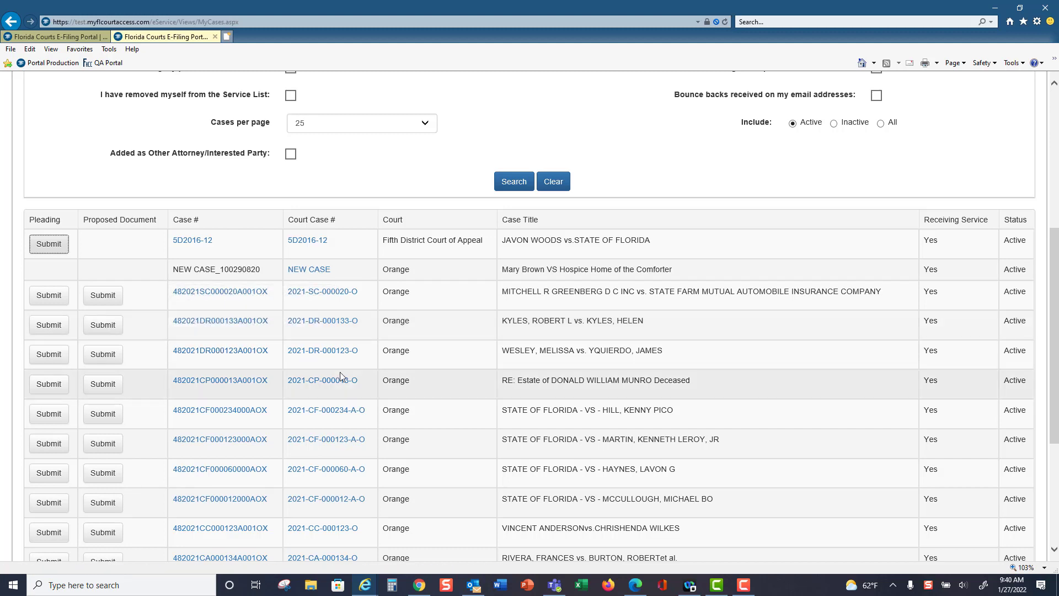
pyautogui.click(323, 328)
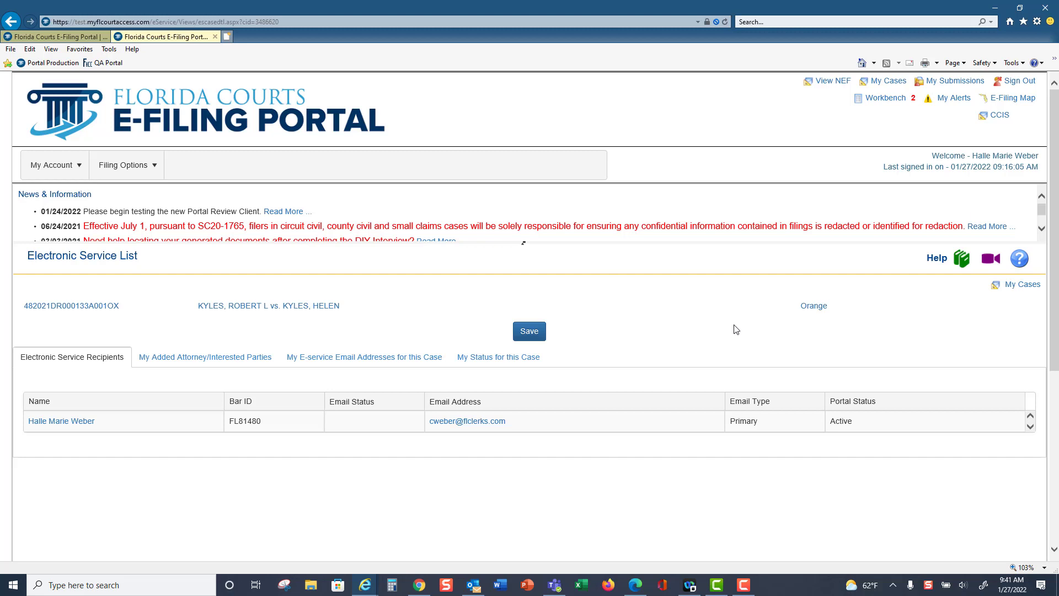
pyautogui.click(205, 366)
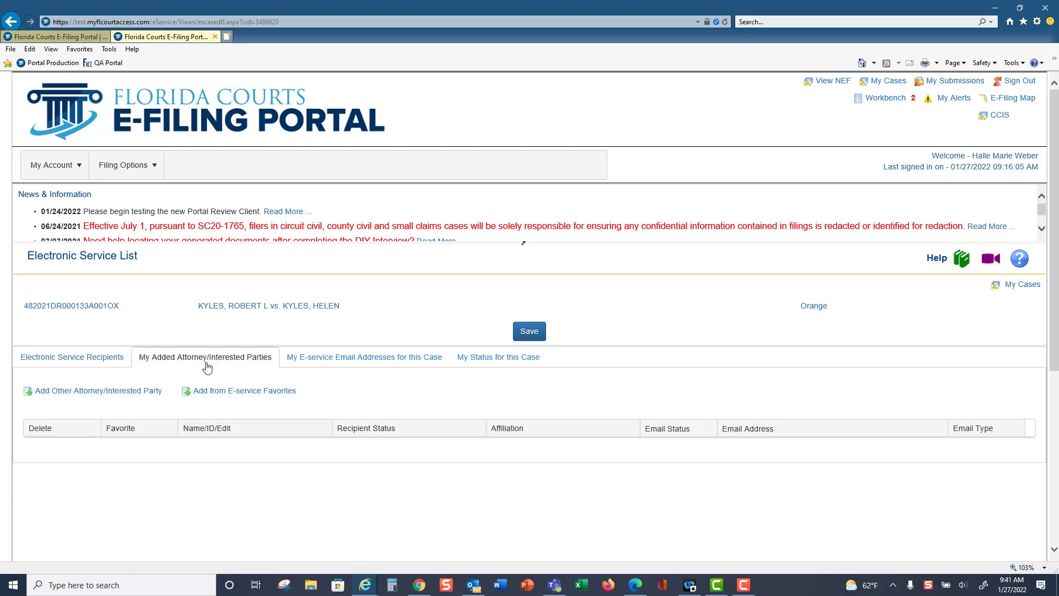
pyautogui.click(367, 363)
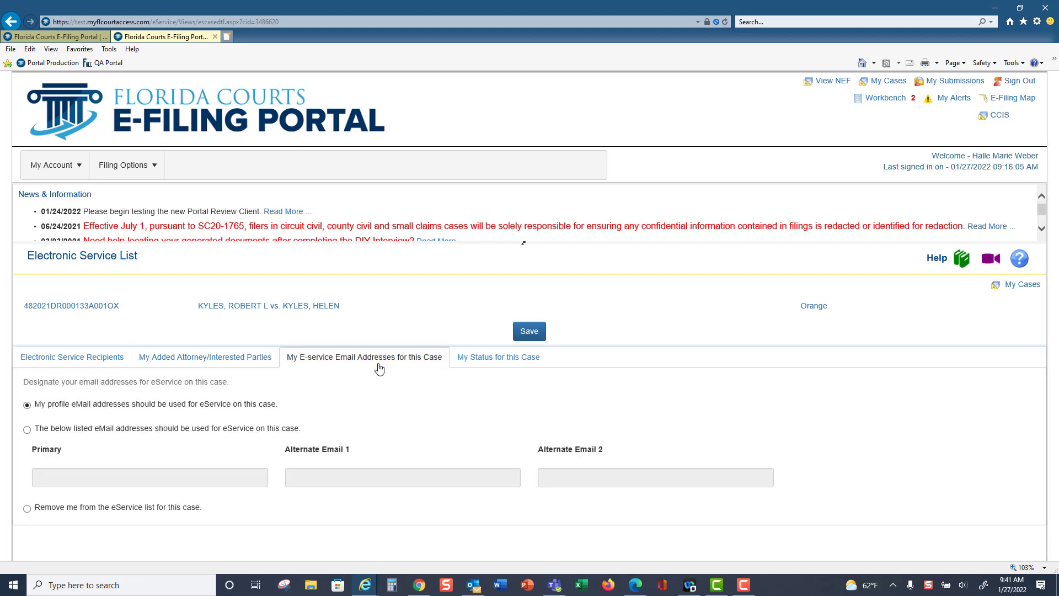
pyautogui.click(520, 364)
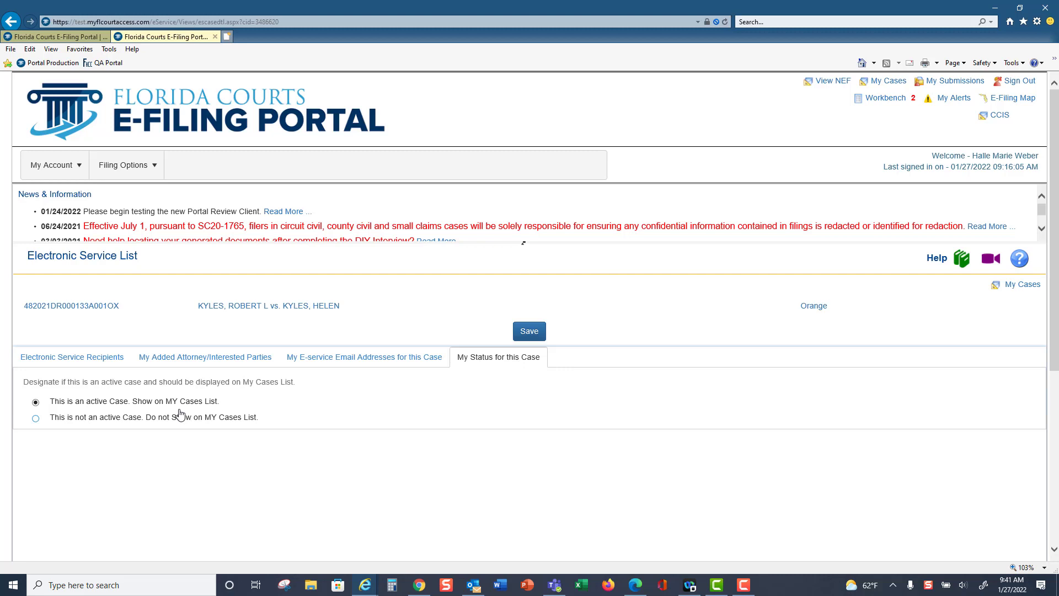
pyautogui.click(71, 359)
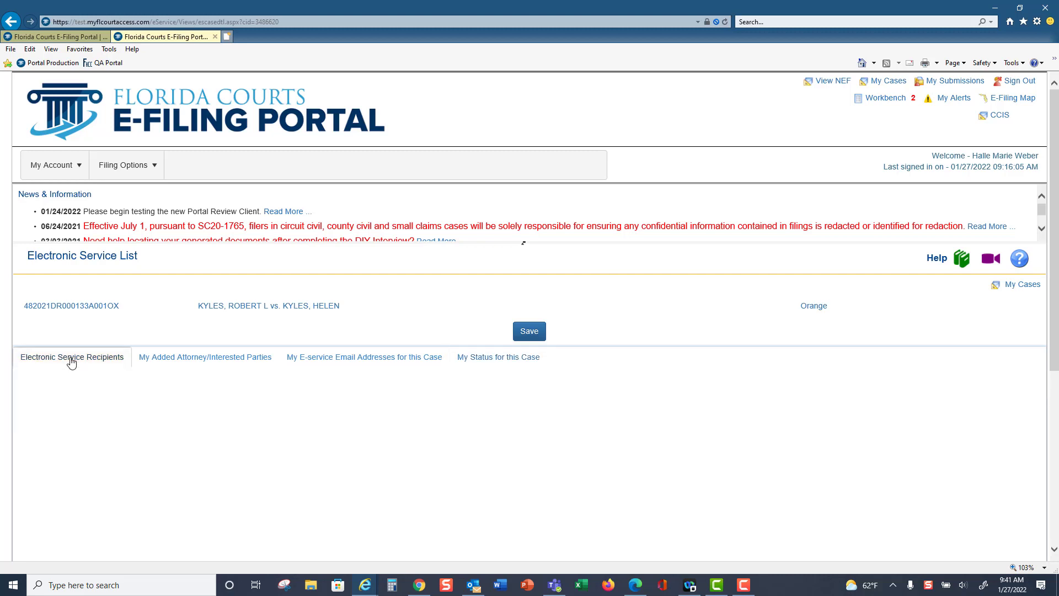
pyautogui.click(898, 84)
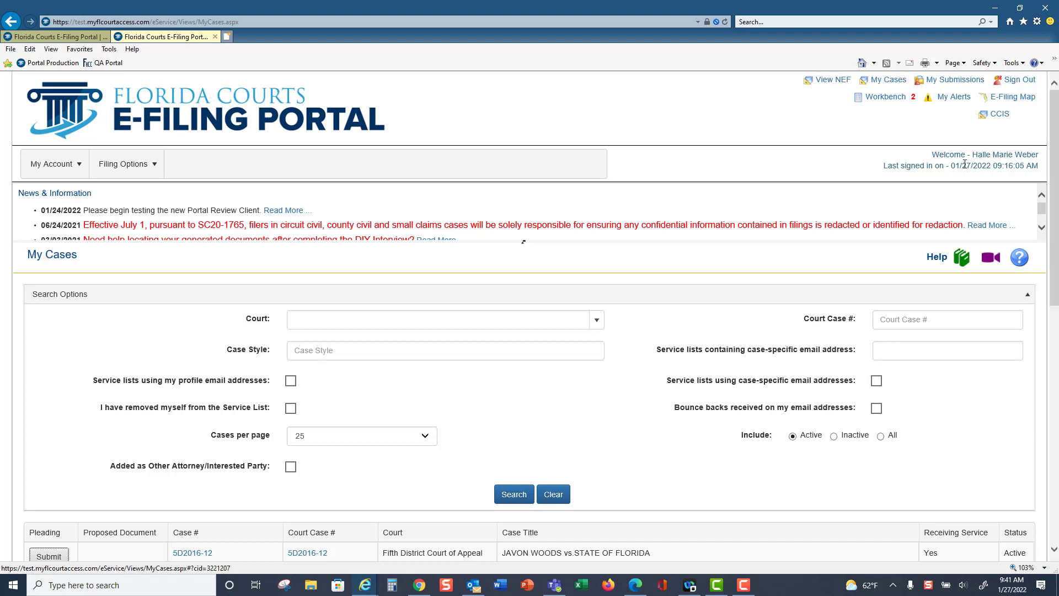
# In My Submissions, examine the Ninth Judicial Circuit submission's filing information, documents, service list and fee payment, and collapse its details
pyautogui.click(956, 80)
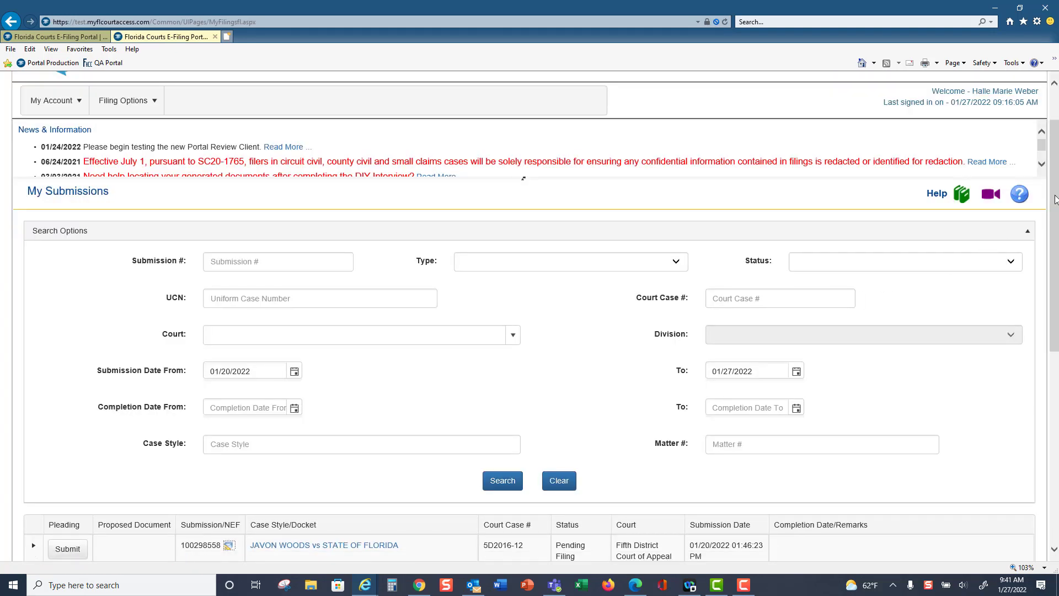
pyautogui.scroll(-6, 1055, 199)
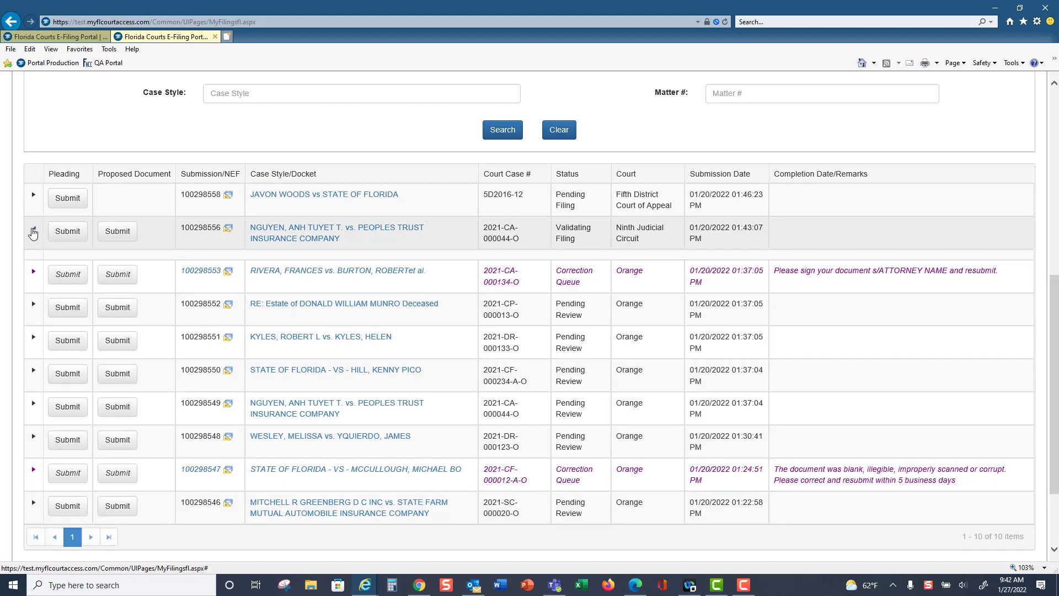
pyautogui.click(33, 231)
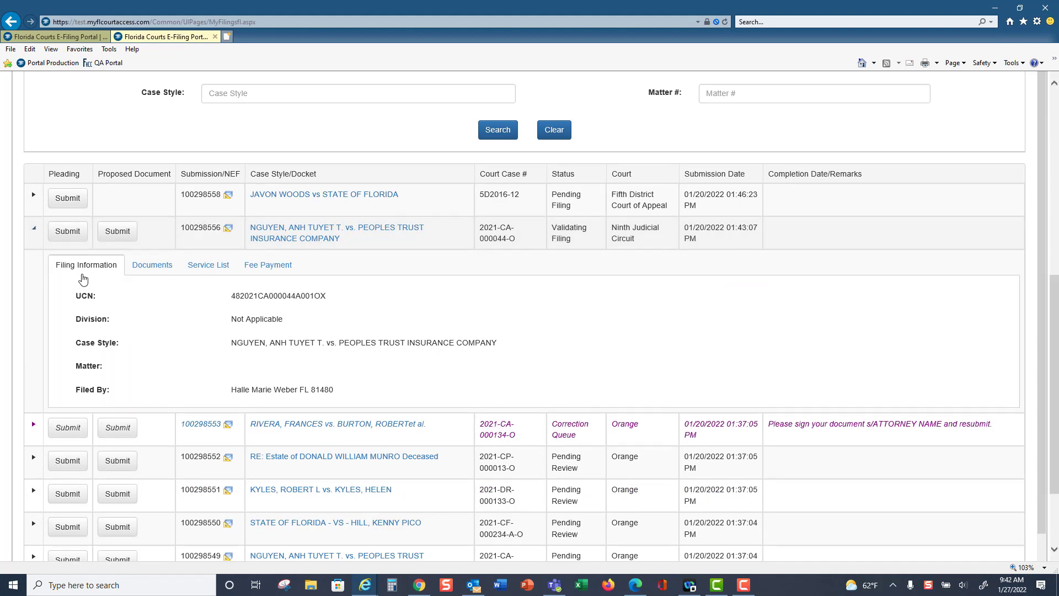
pyautogui.click(153, 271)
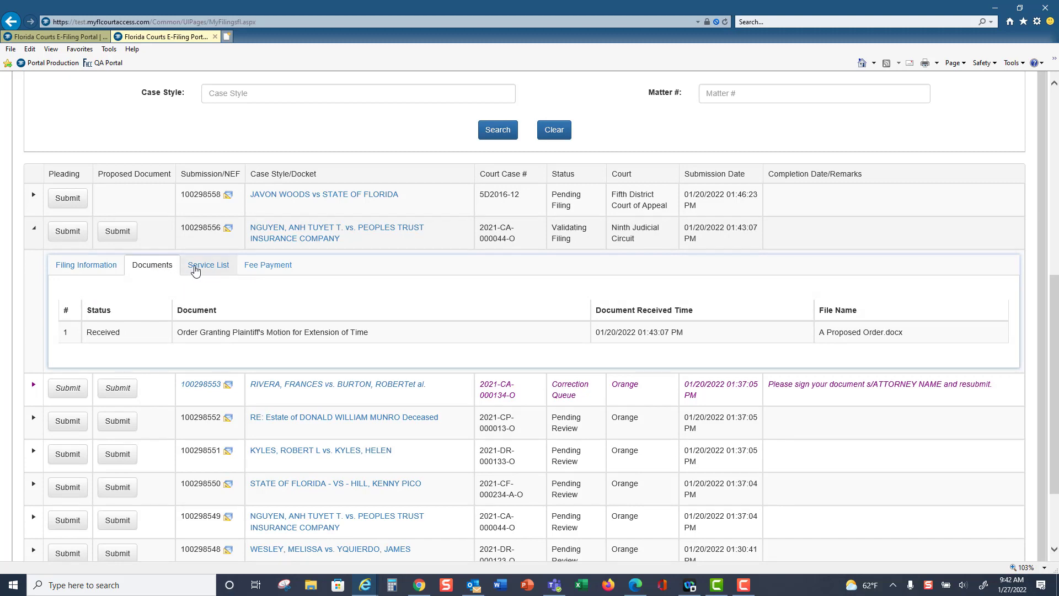
pyautogui.click(211, 270)
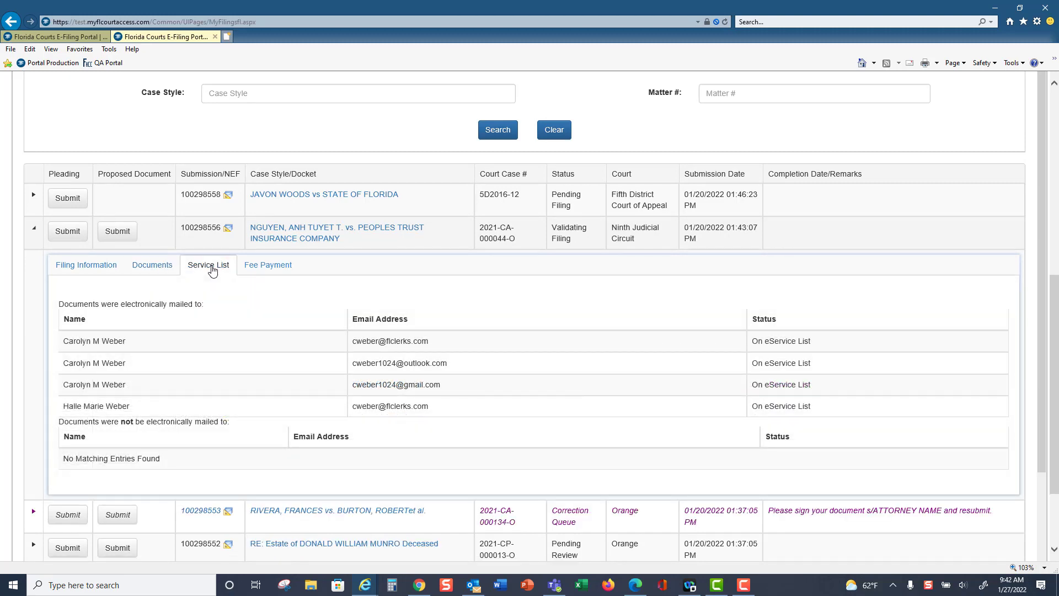
pyautogui.click(267, 269)
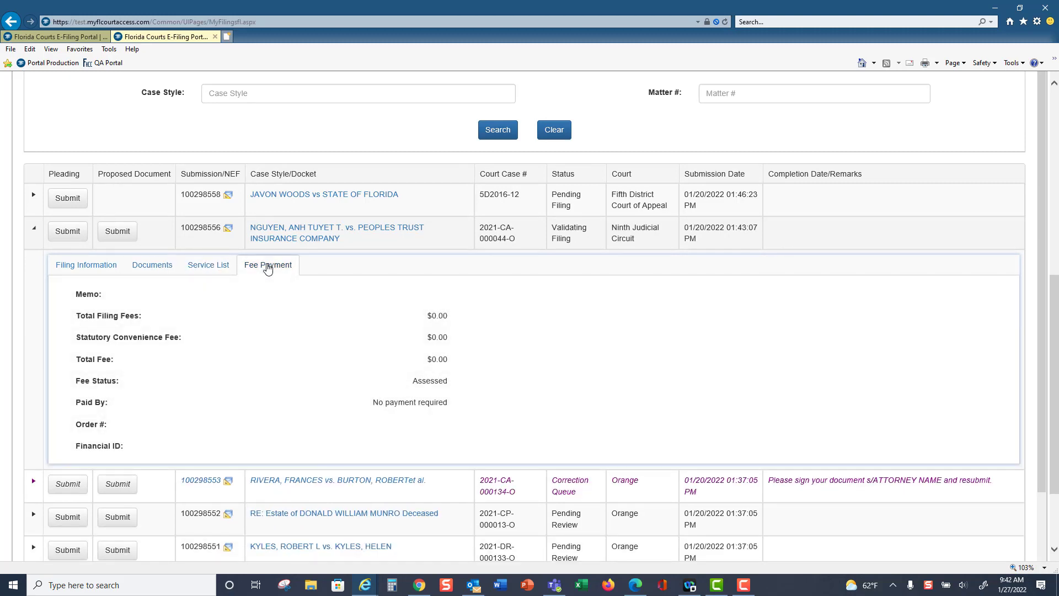
pyautogui.click(88, 266)
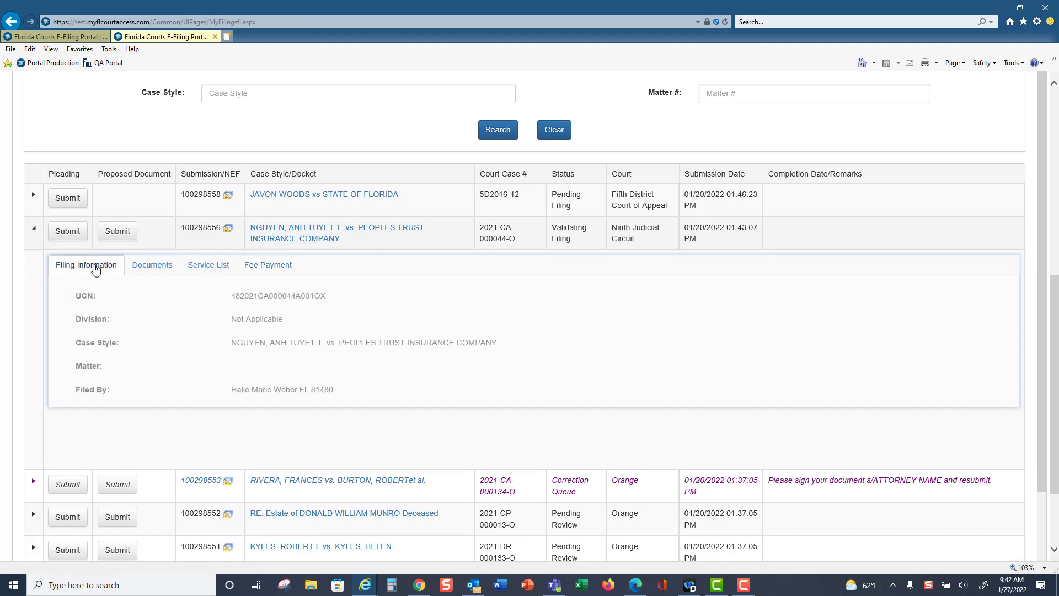
pyautogui.click(34, 227)
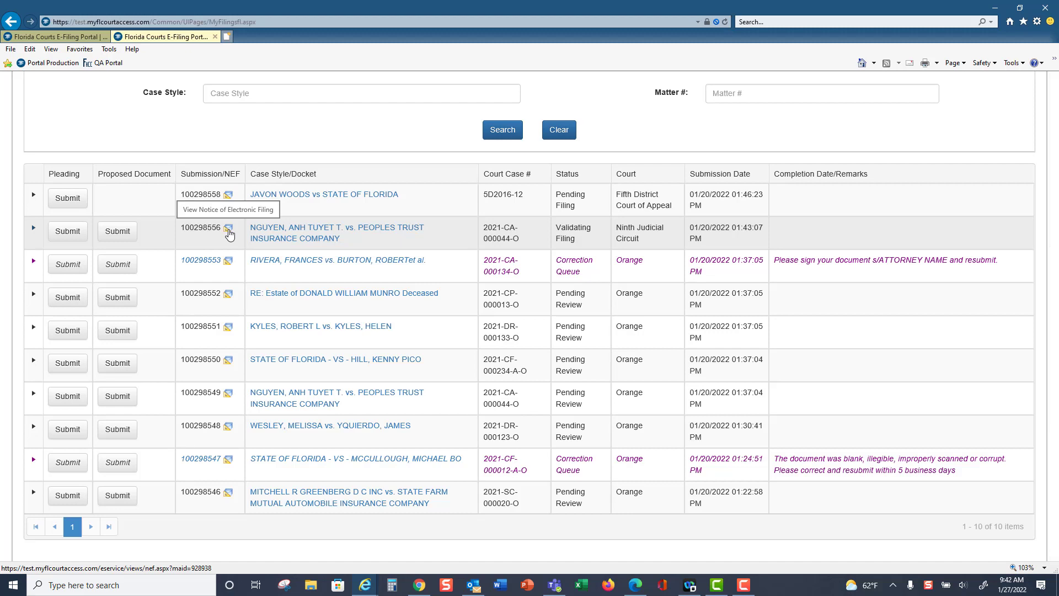
# Resume the unfinished domestic relations pleading from the Workbench and open its Case Parties section
pyautogui.scroll(7, 911, 299)
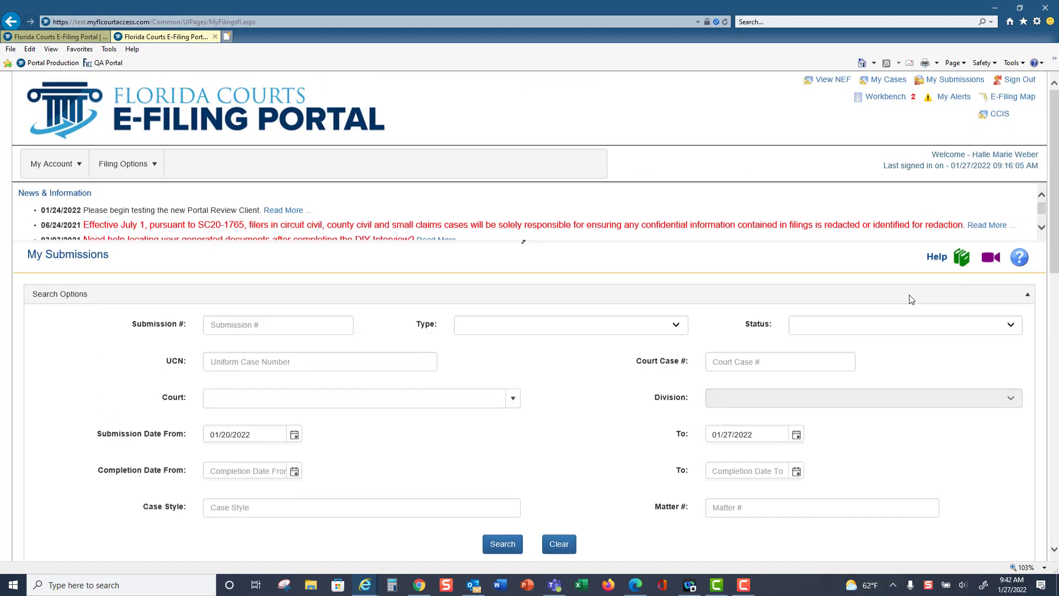
pyautogui.click(886, 99)
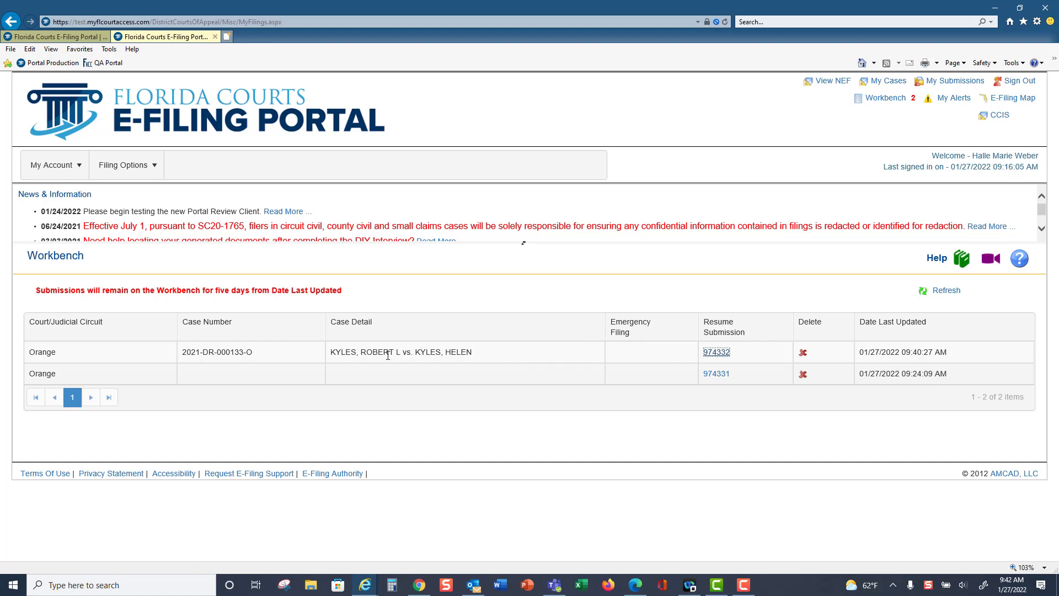
pyautogui.click(717, 353)
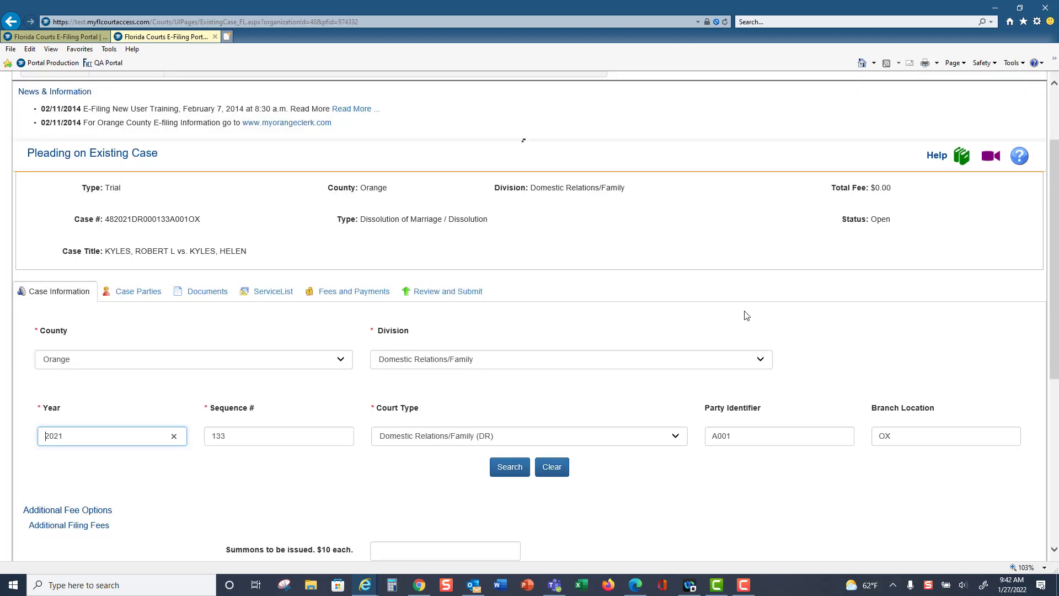
pyautogui.click(154, 299)
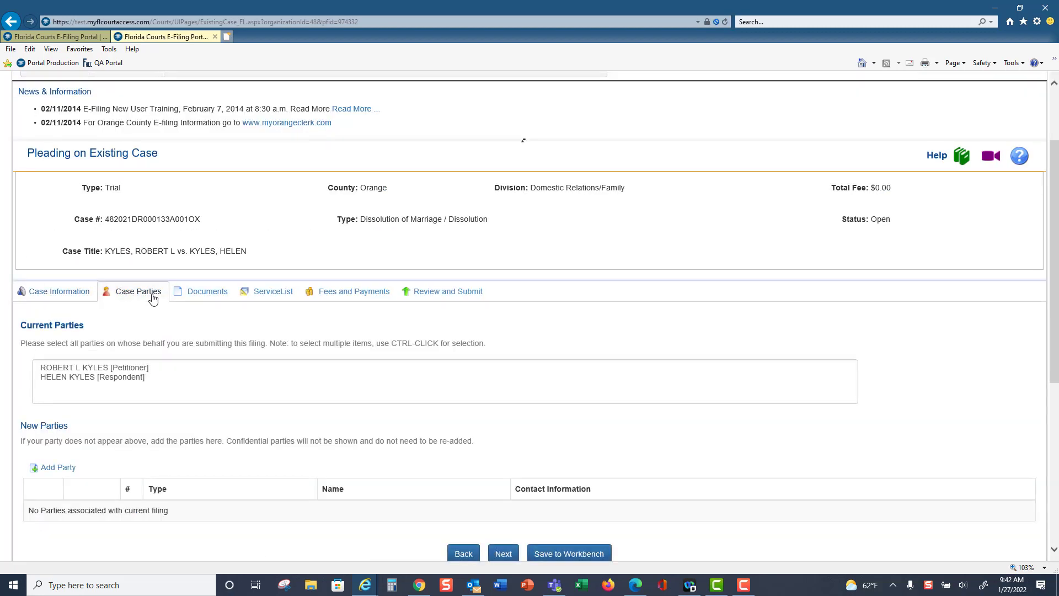
# View the resumed pleading's Documents section and return to the Workbench's list of unfinished submissions
pyautogui.click(210, 296)
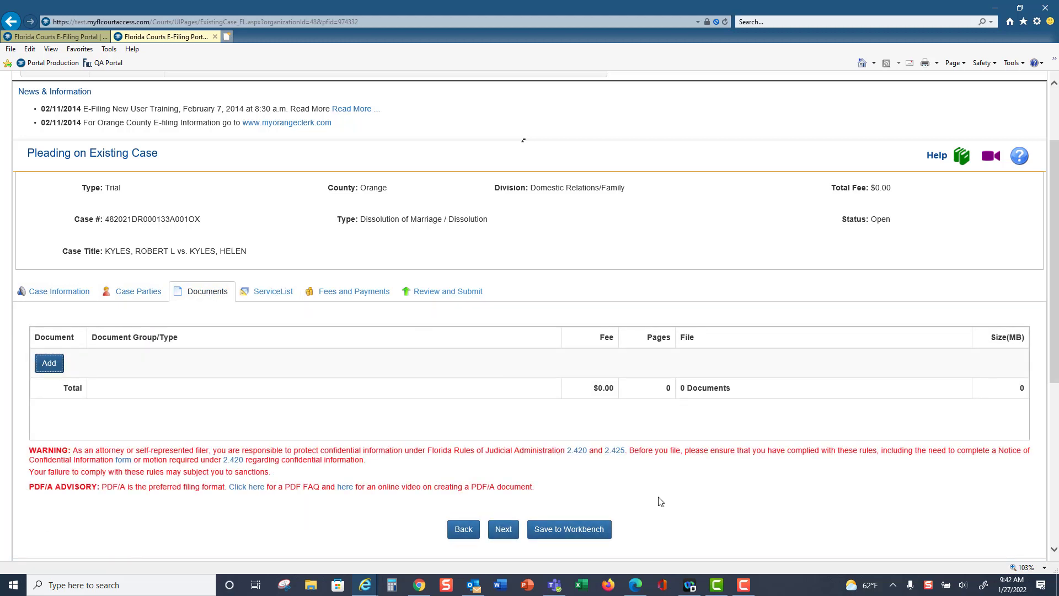
pyautogui.scroll(2, 768, 322)
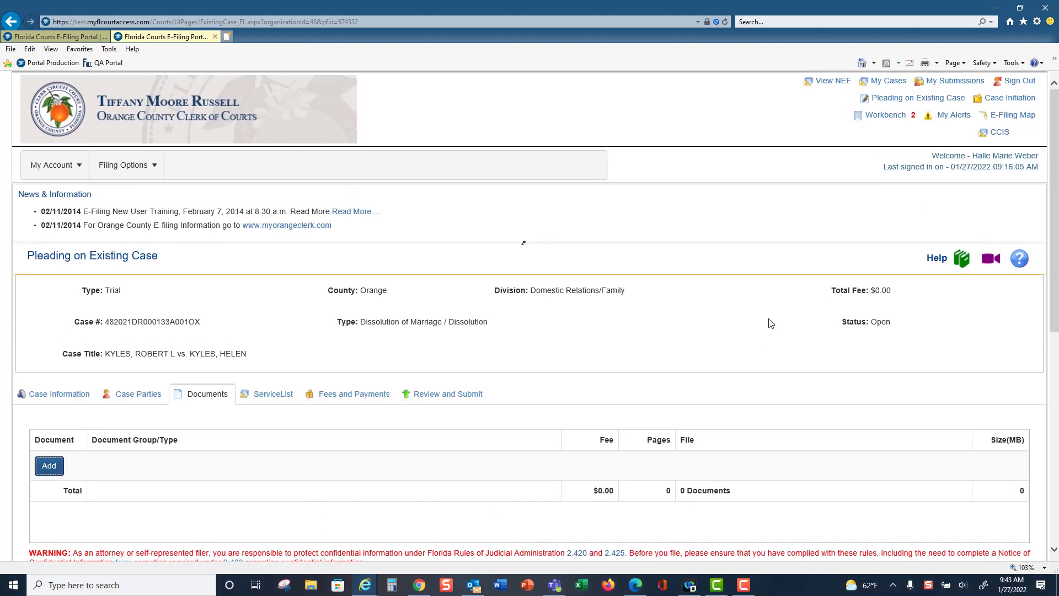
pyautogui.click(889, 115)
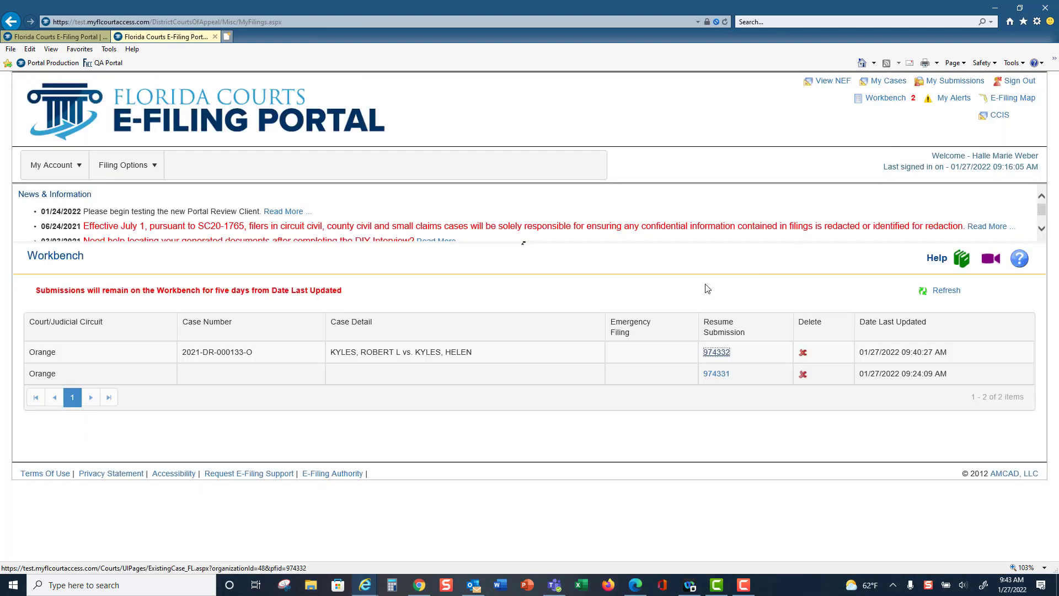
# Open My Alerts and review the alert list together with the available types of alert
pyautogui.click(958, 100)
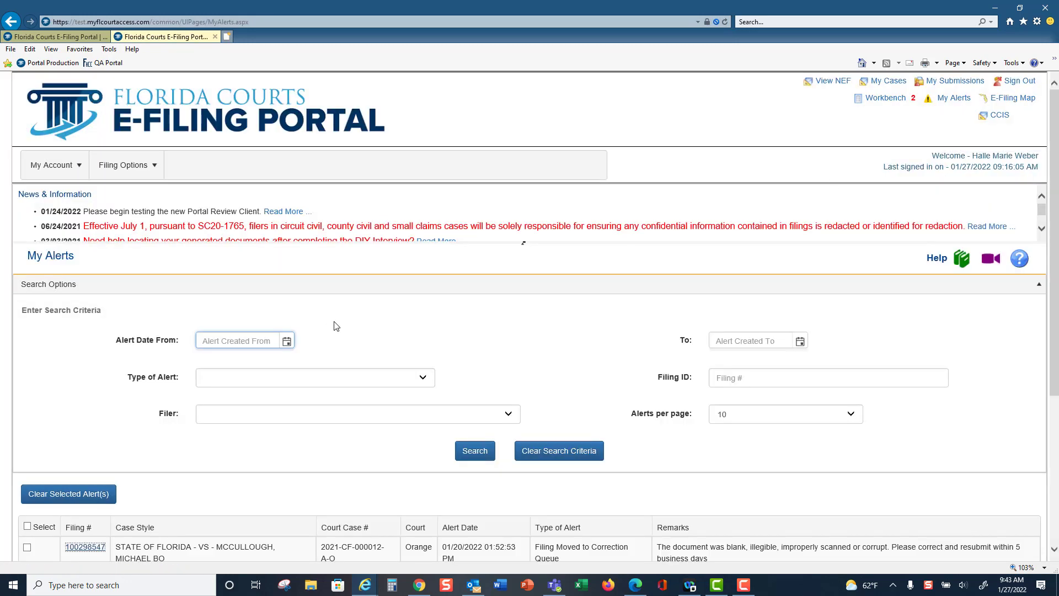
pyautogui.scroll(-3, 1053, 221)
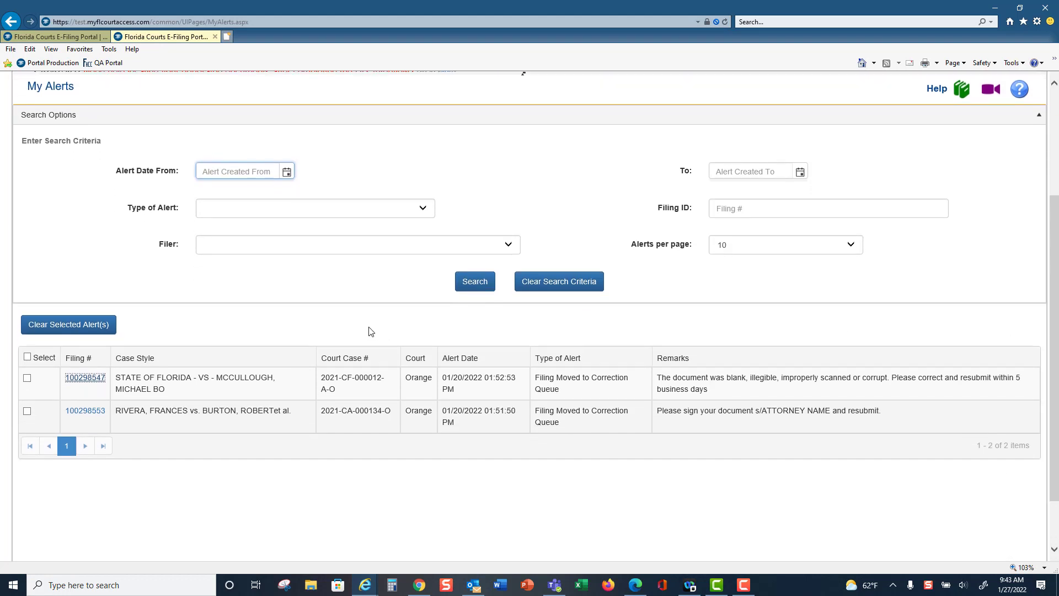
pyautogui.click(423, 208)
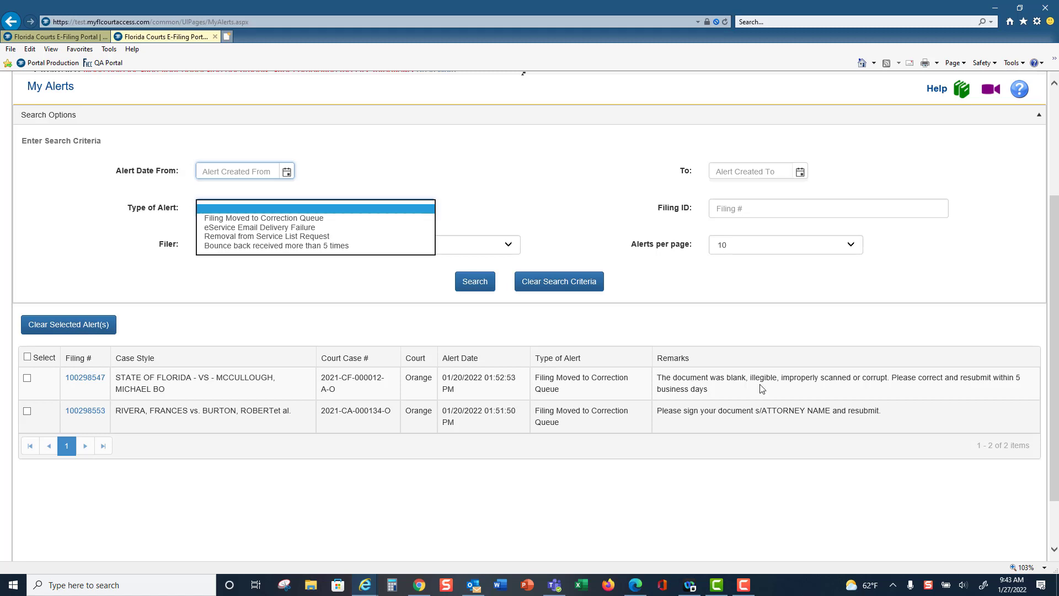
# Open the circuit criminal filing from its correction queue alert and review the clerk's note, Case Information and Documents sections
pyautogui.click(85, 383)
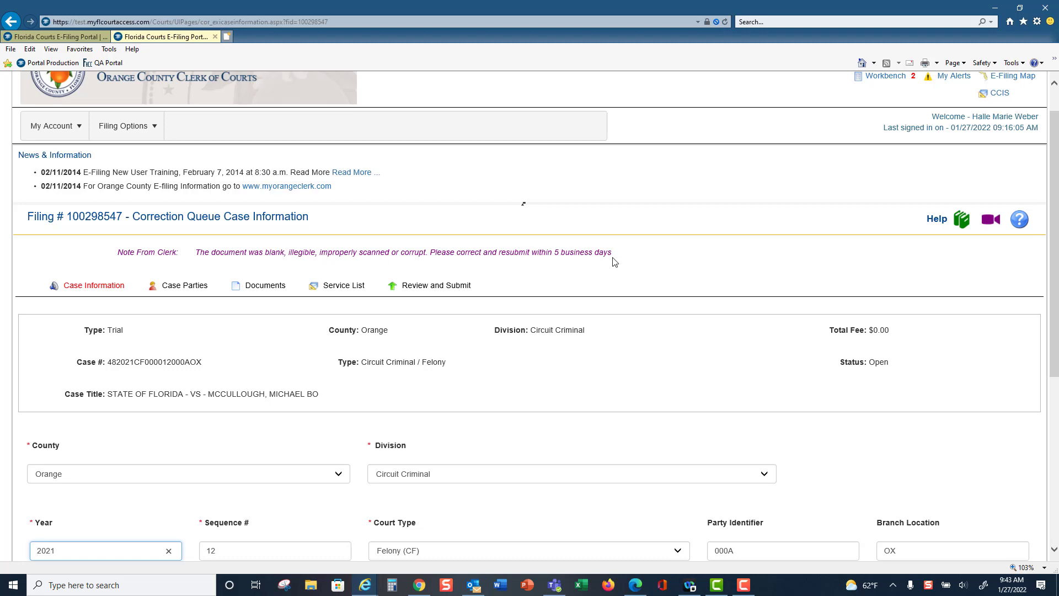
pyautogui.scroll(-1, 1057, 242)
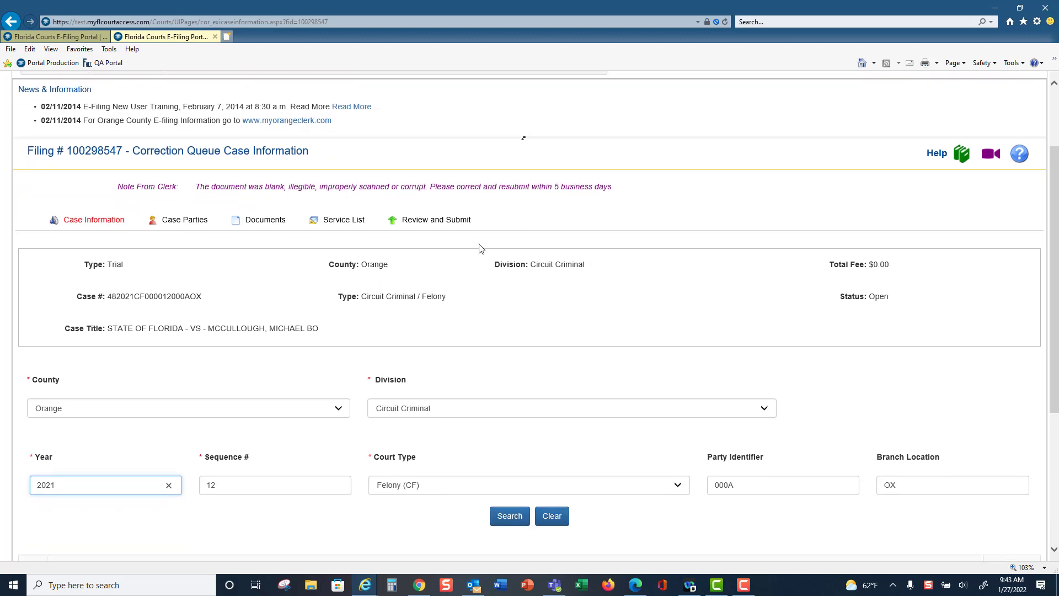
pyautogui.click(277, 224)
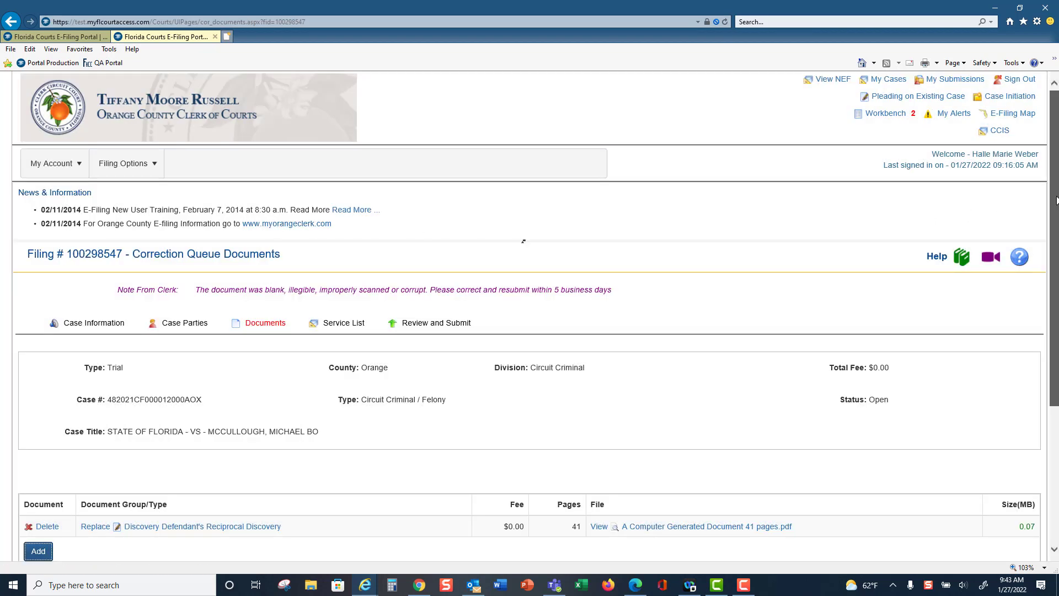
pyautogui.scroll(-2, 1057, 199)
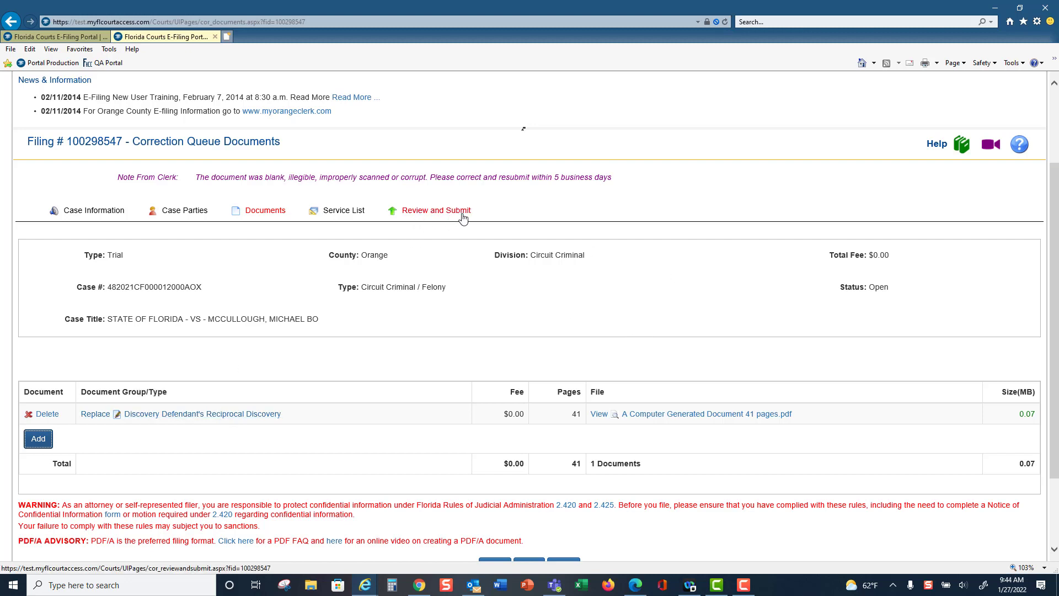
pyautogui.scroll(2, 689, 306)
pyautogui.scroll(1, 689, 306)
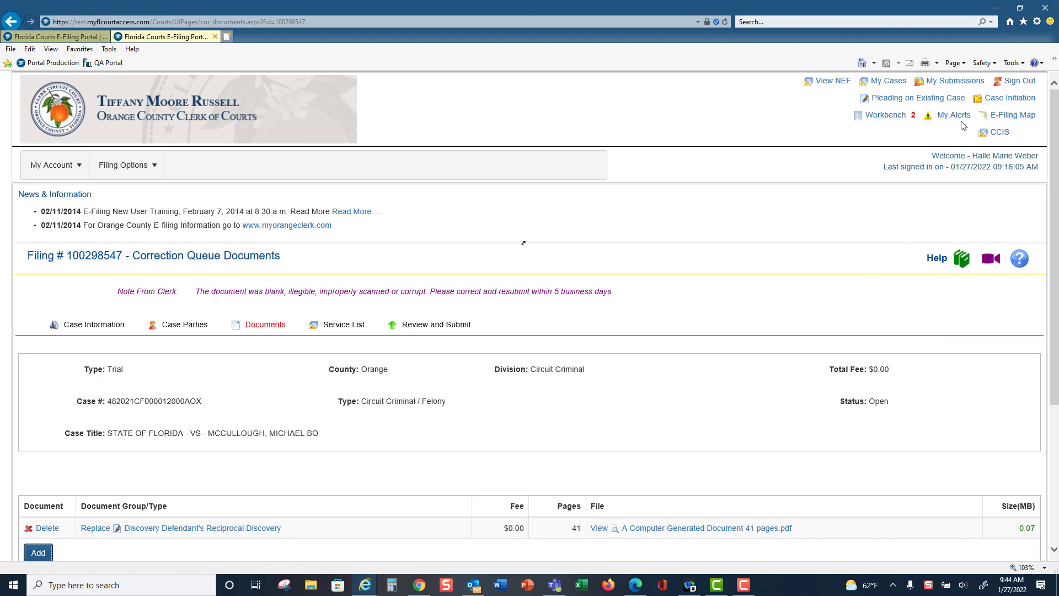
# In the E-Filing Map, select Proposed Documents under Trial Court and set the county to Orange
pyautogui.click(1008, 116)
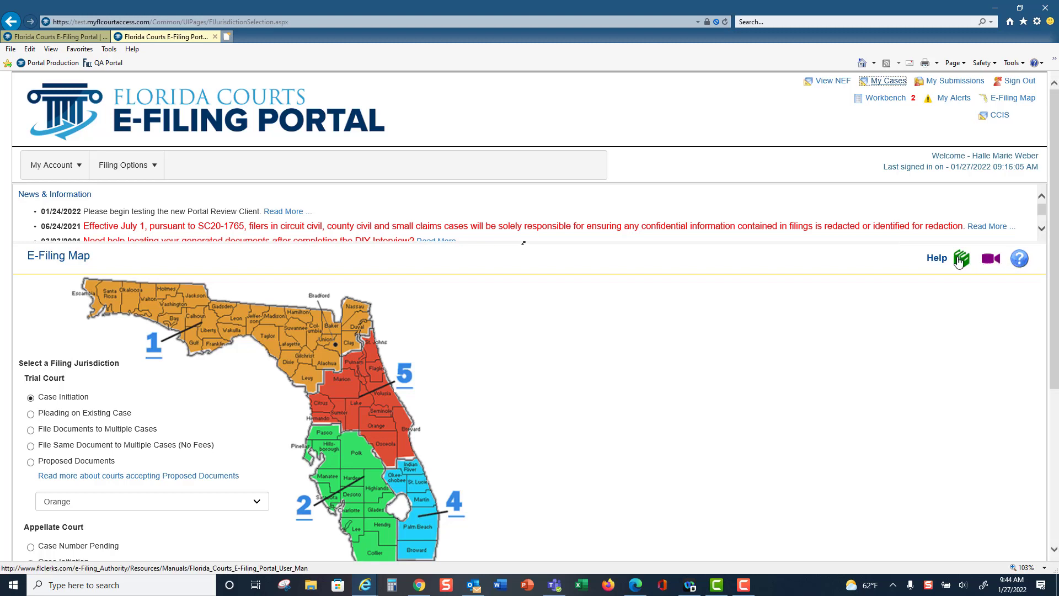
pyautogui.click(1050, 296)
pyautogui.scroll(-3, 1057, 327)
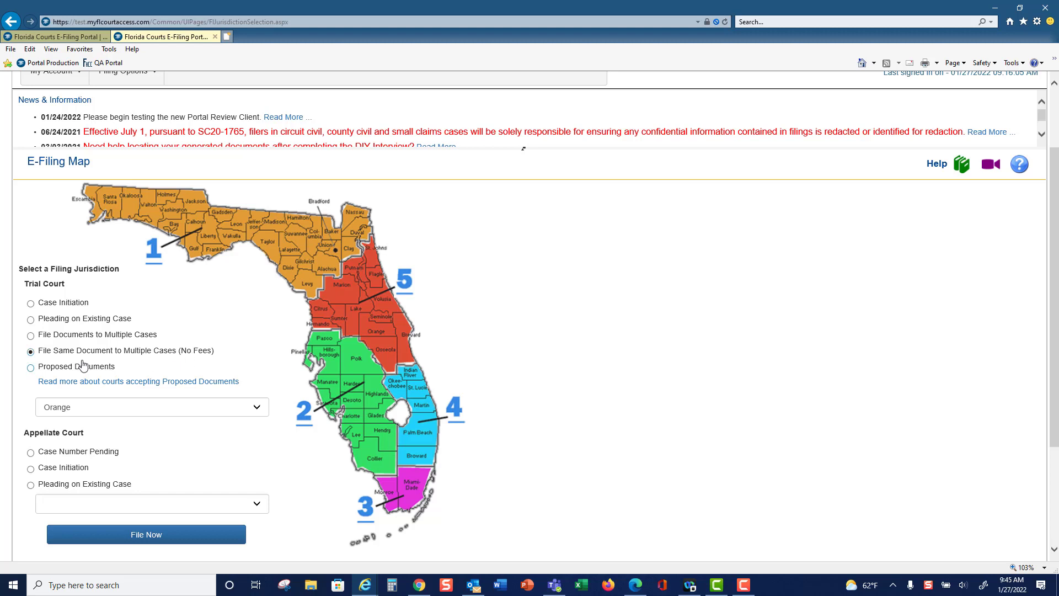
pyautogui.click(32, 369)
pyautogui.click(257, 407)
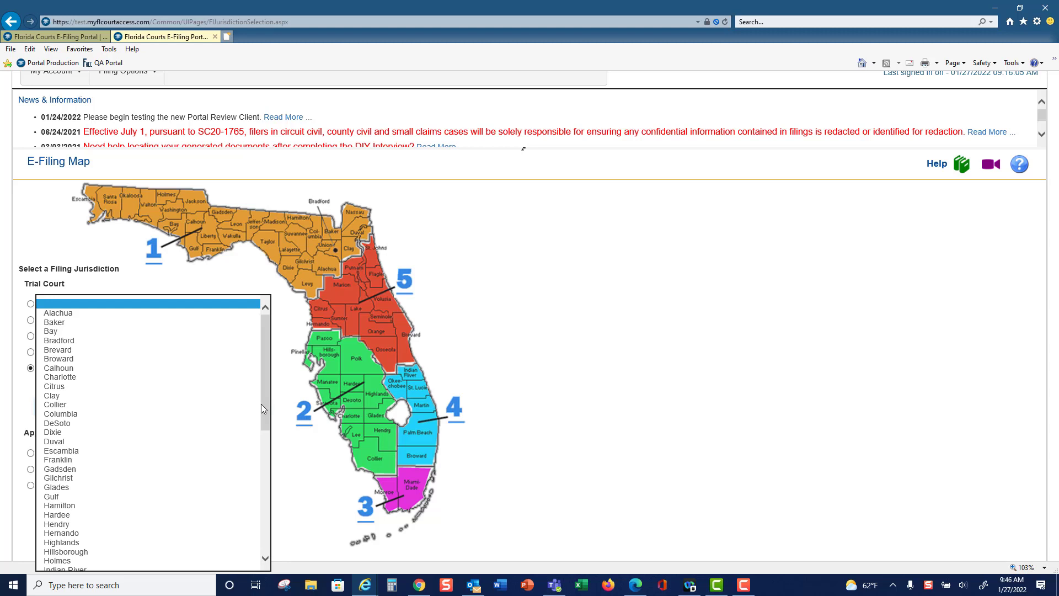
pyautogui.click(558, 371)
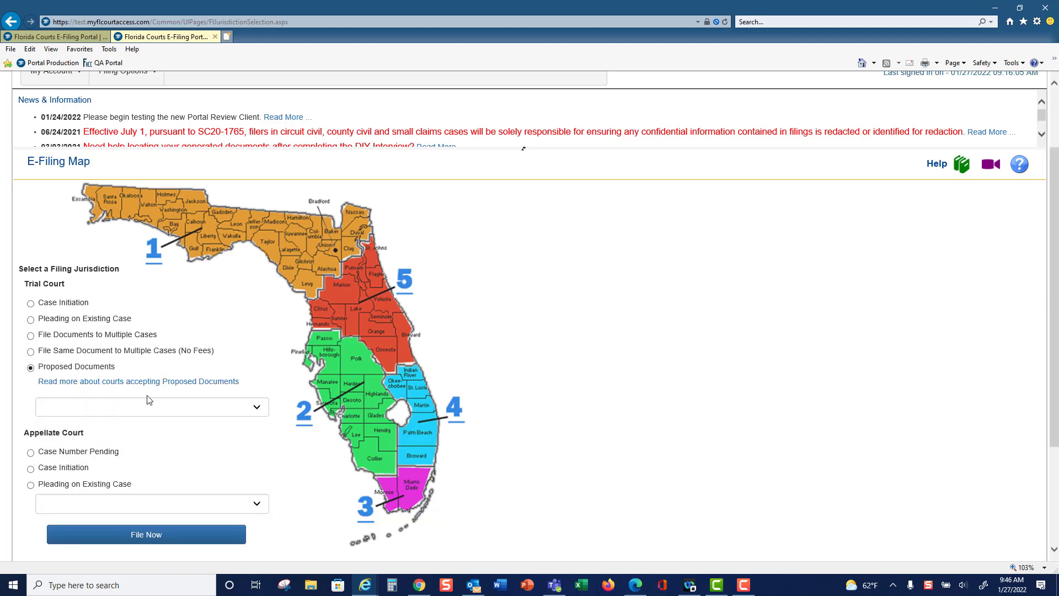
pyautogui.click(256, 407)
pyautogui.scroll(-2, 113, 387)
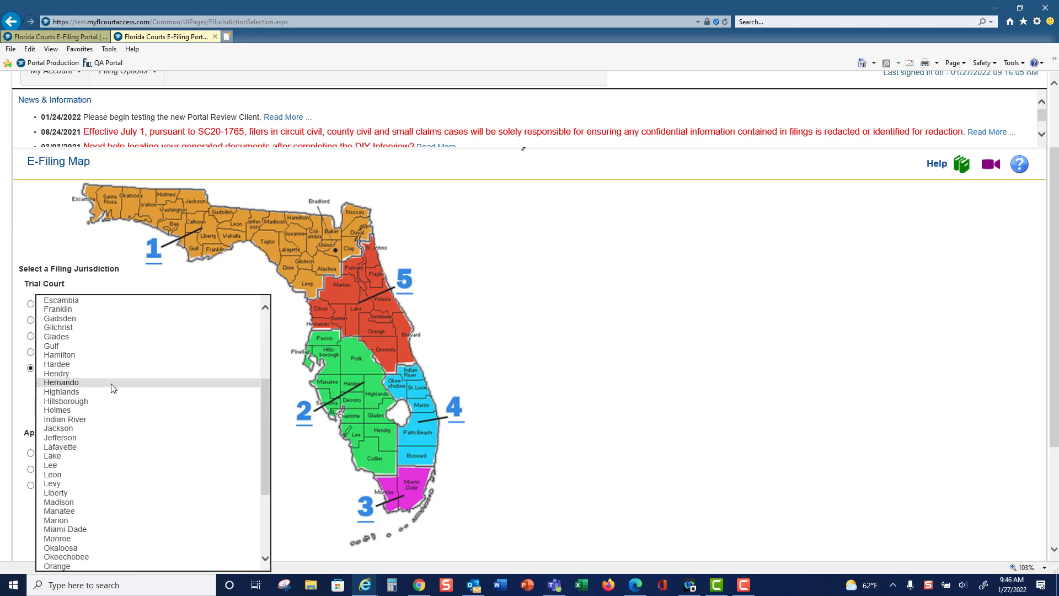
pyautogui.scroll(-5, 112, 394)
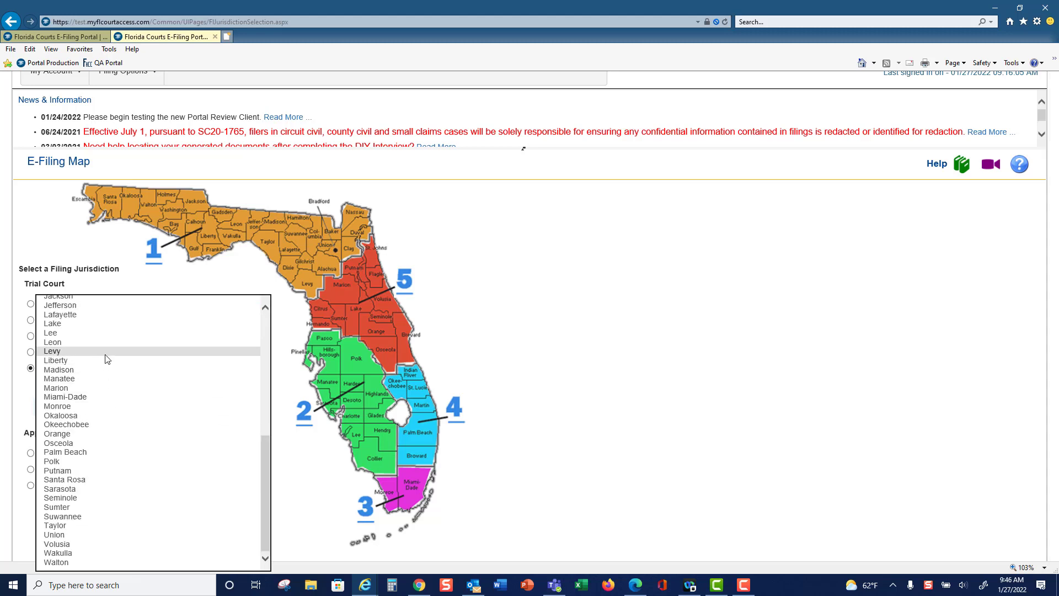
pyautogui.click(85, 435)
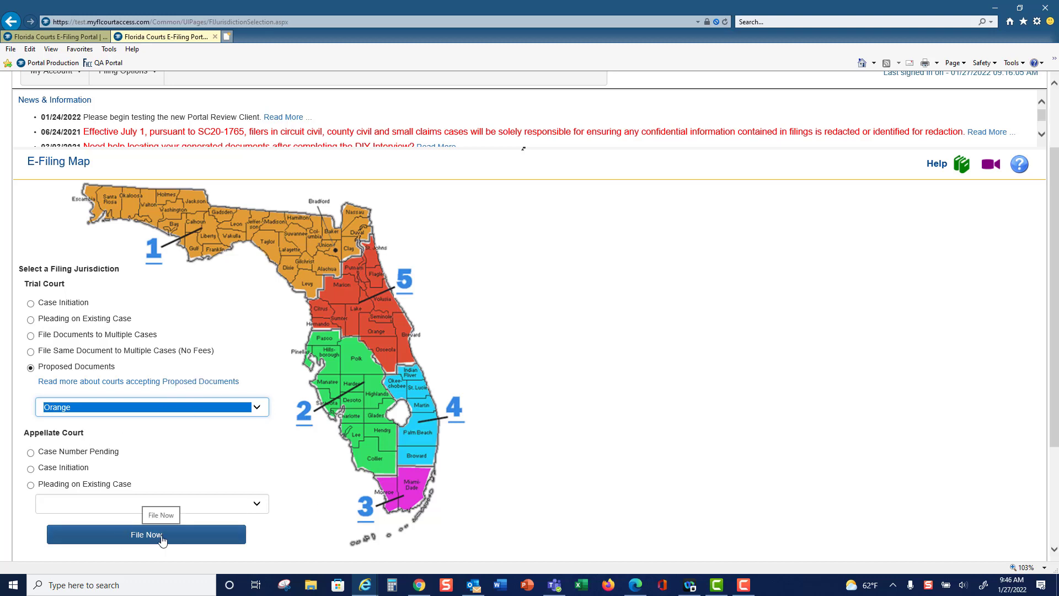
# Under Appellate Court, select Pleading on Existing Case and choose the Third District Court of Appeal
pyautogui.scroll(-3, 699, 341)
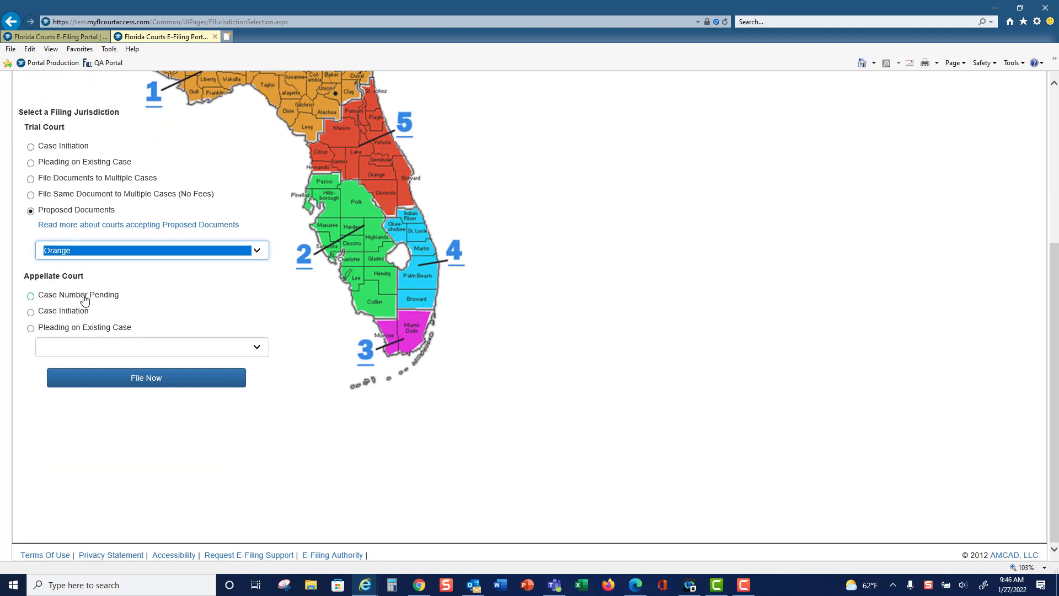
pyautogui.click(32, 298)
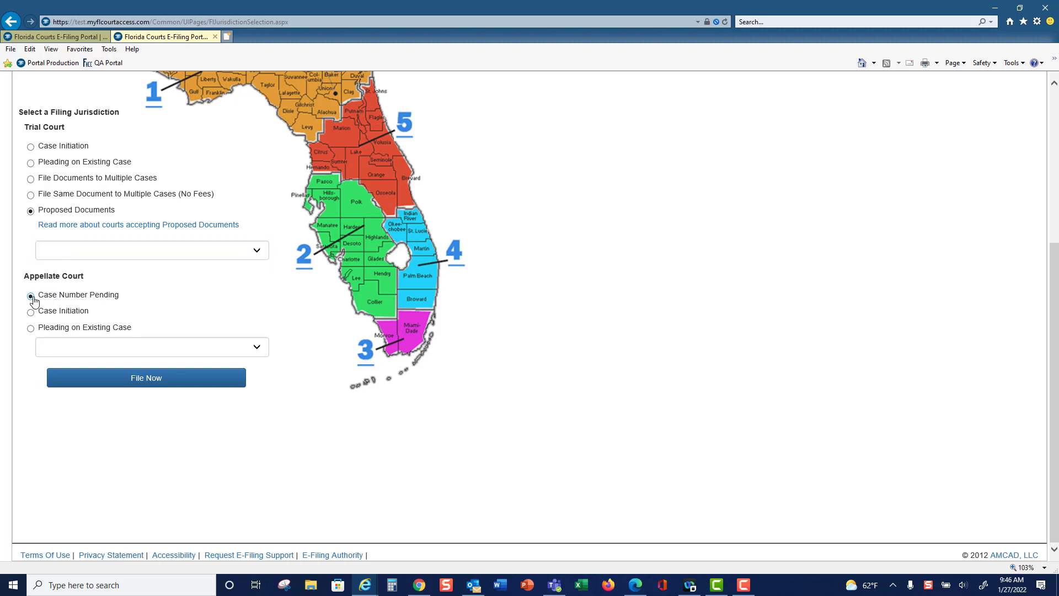
pyautogui.click(31, 313)
pyautogui.click(30, 329)
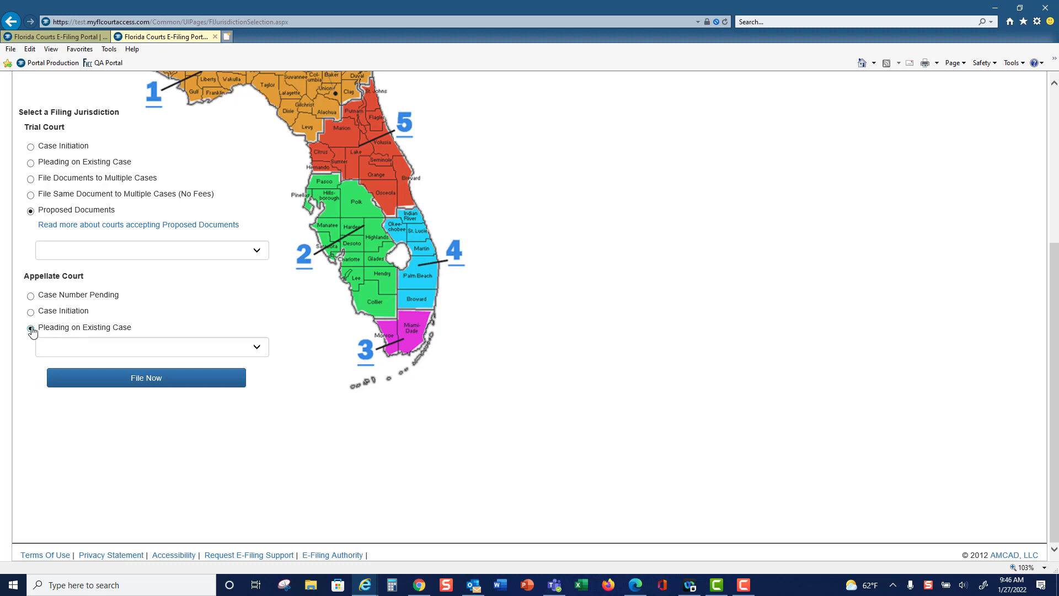
pyautogui.click(258, 348)
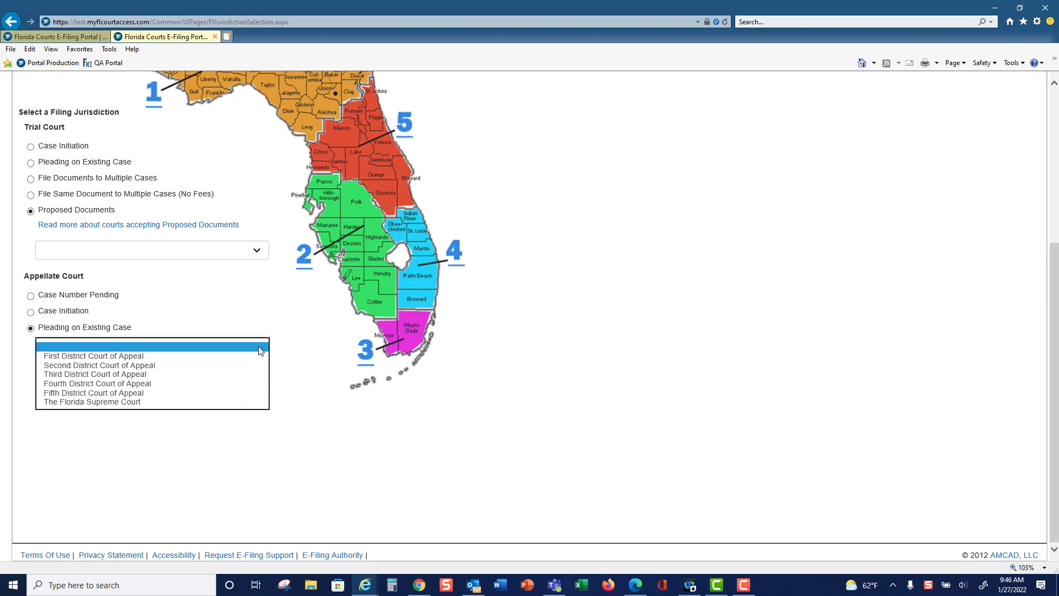
pyautogui.click(98, 373)
pyautogui.click(179, 379)
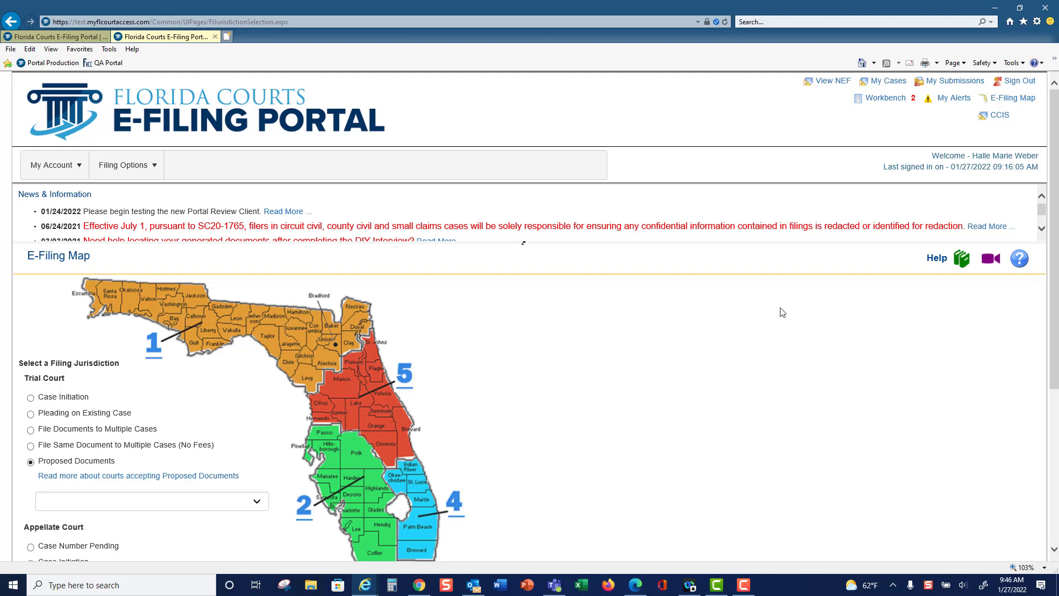
# Revisit My Submissions and My Cases, and look through the list of active cases
pyautogui.click(964, 82)
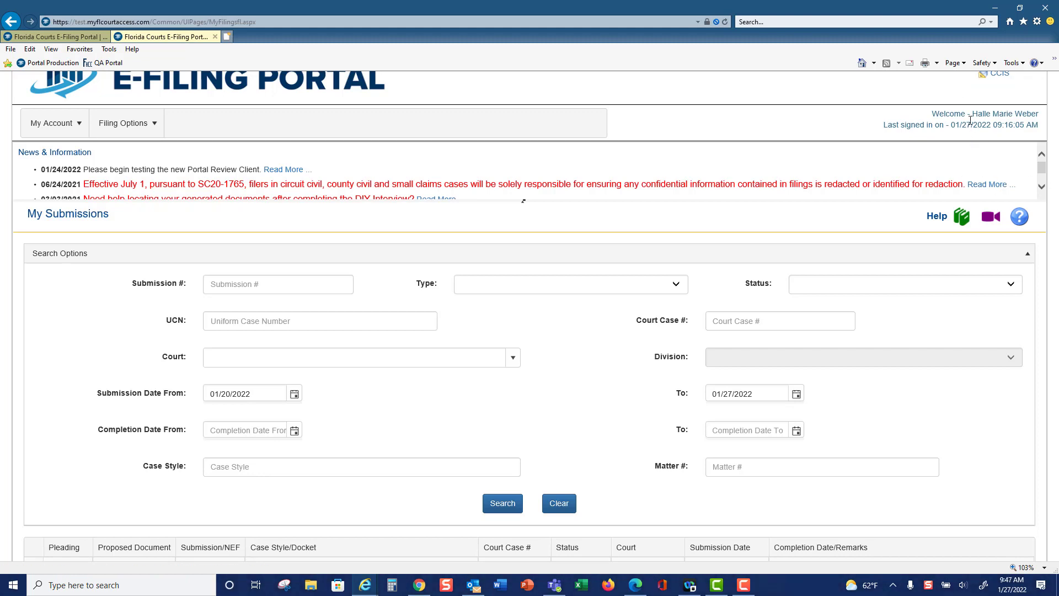
pyautogui.scroll(1, 949, 116)
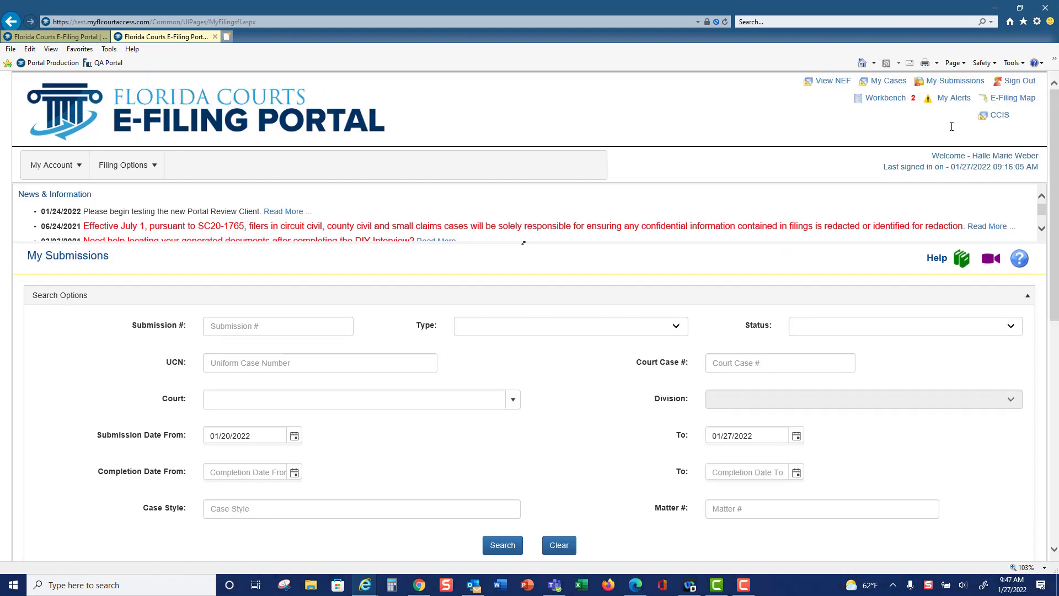
pyautogui.click(886, 90)
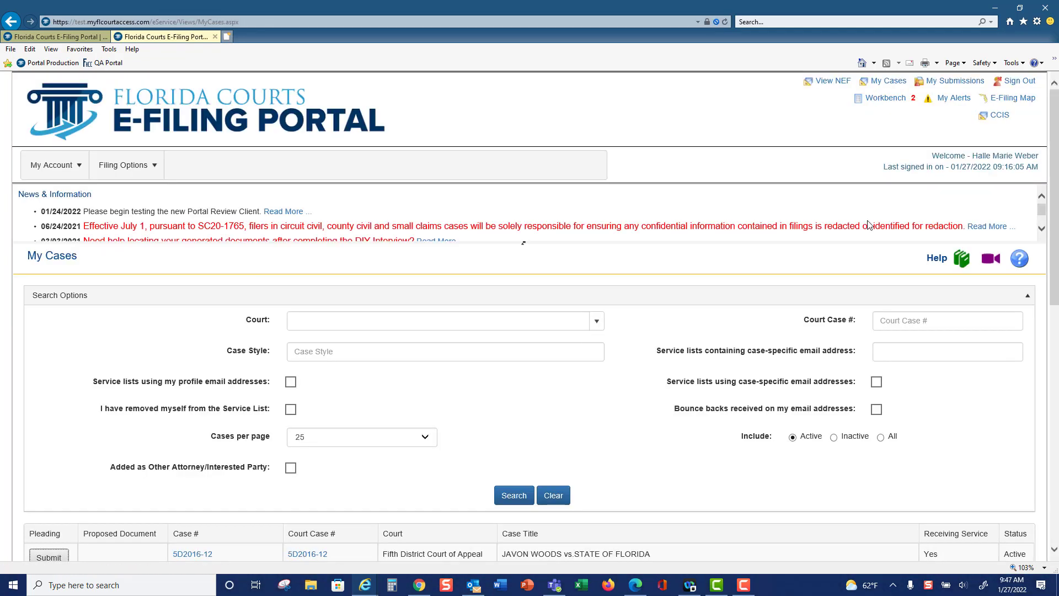
pyautogui.scroll(-5, 828, 302)
pyautogui.scroll(-3, 829, 302)
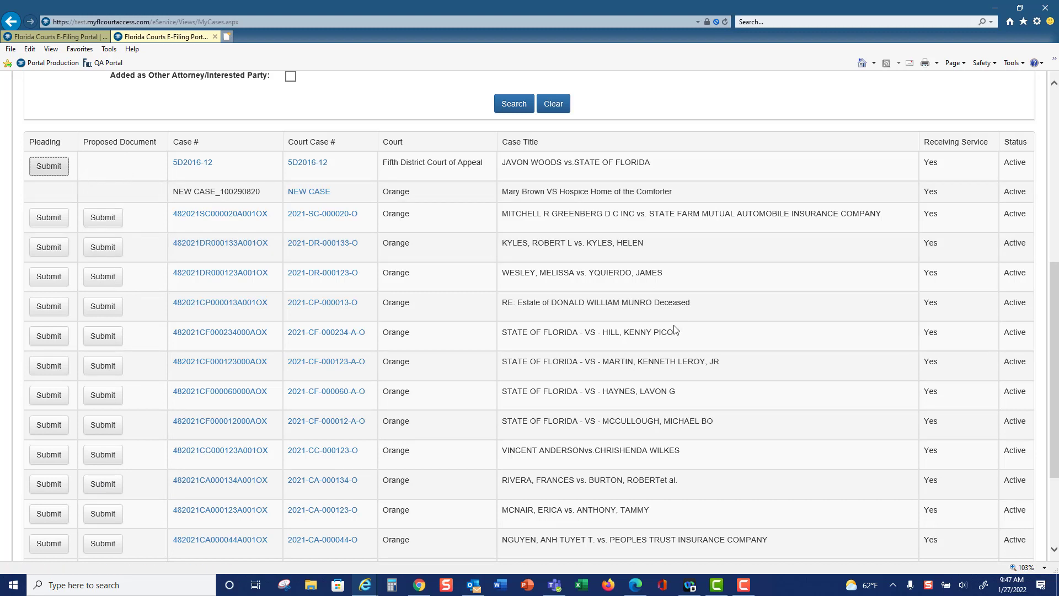
pyautogui.scroll(7, 789, 336)
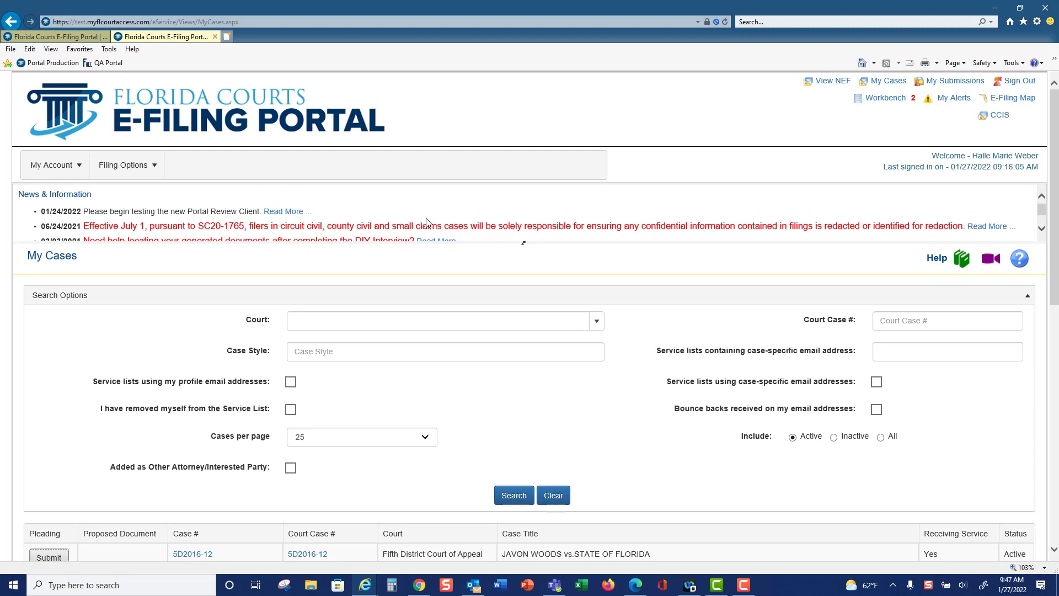
# Reload My Cases through the filing options and sign out of the portal
pyautogui.moveTo(145, 168)
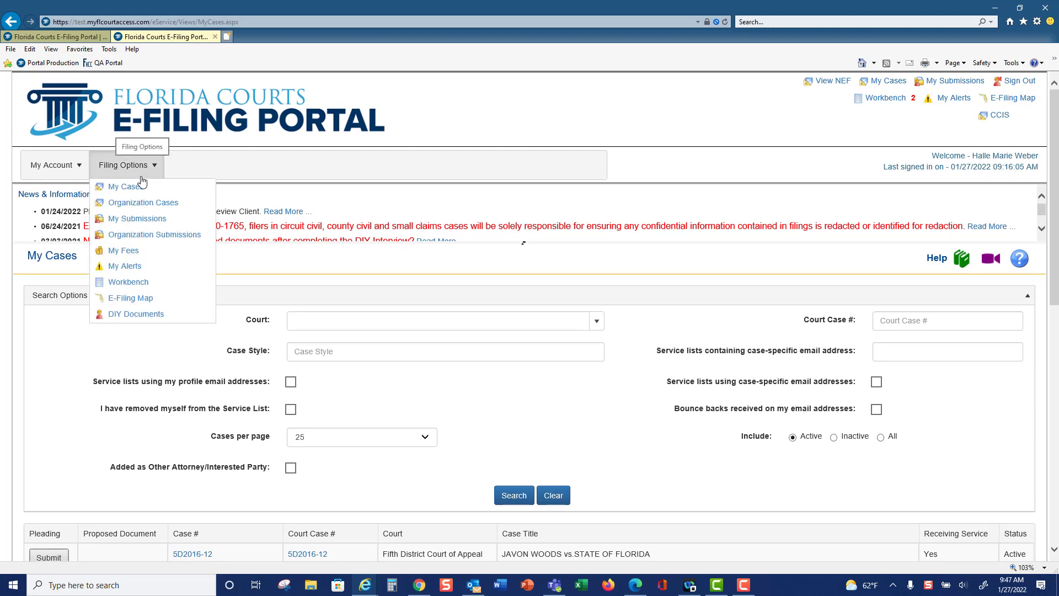
pyautogui.click(138, 187)
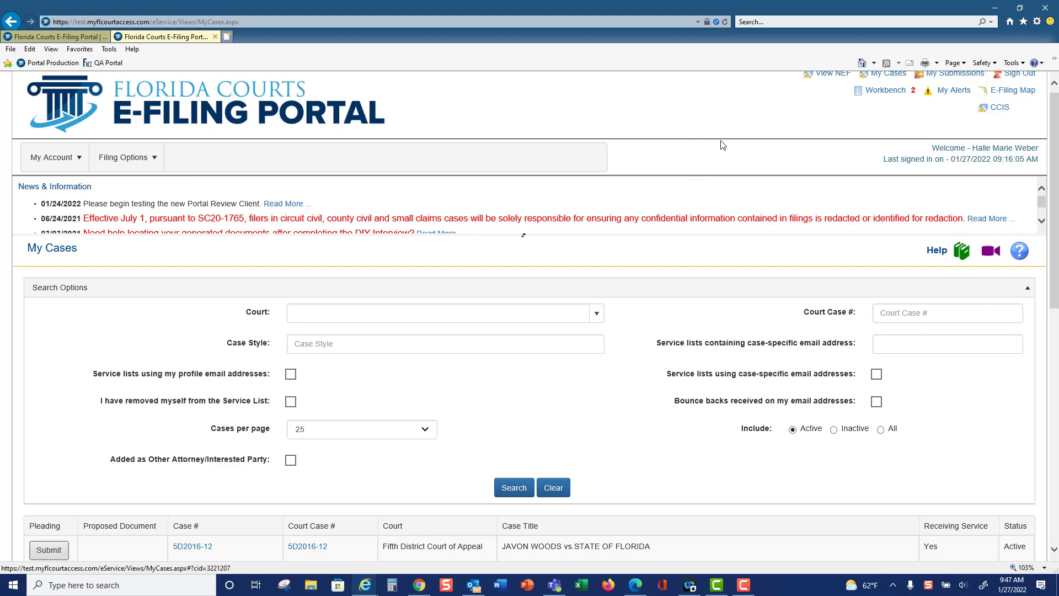
pyautogui.moveTo(1054, 171); pyautogui.dragTo(1054, 131)
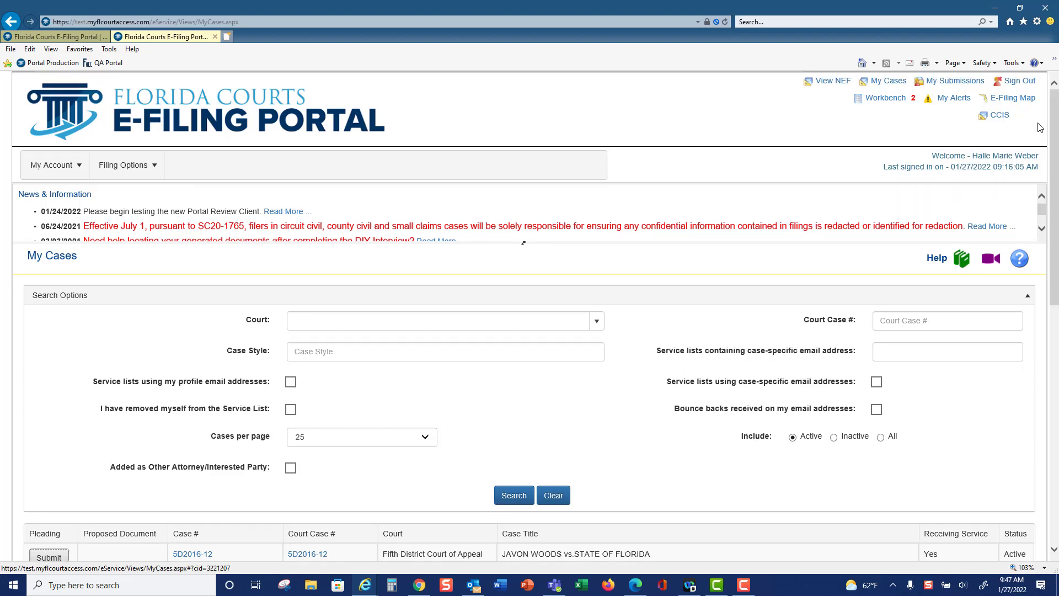
pyautogui.click(1011, 83)
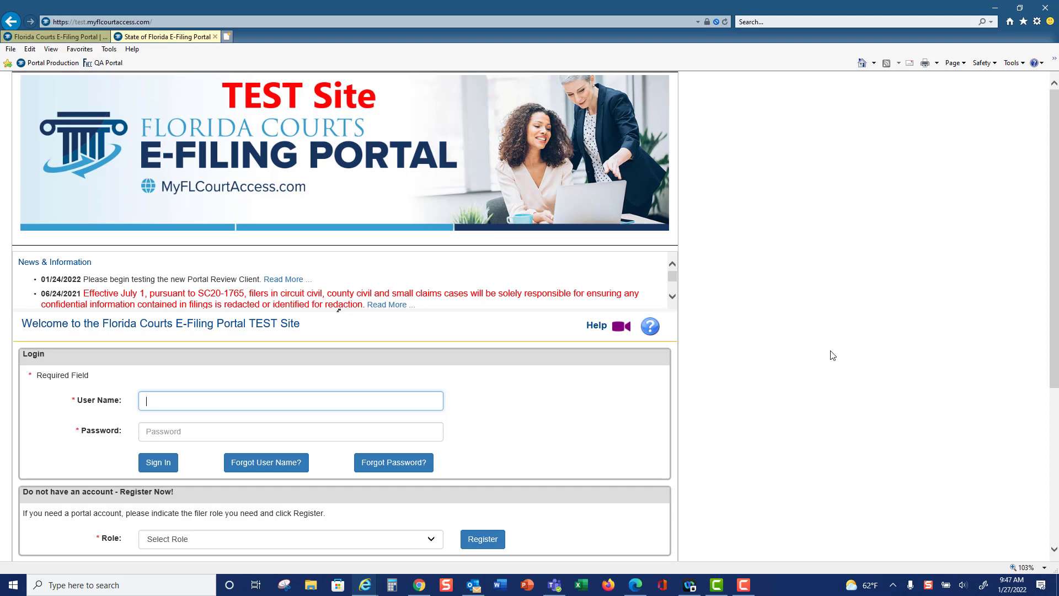
# Open the Request E-Filing Support form, review its fields and phone contact information, and return to the portal's login page
pyautogui.scroll(-5, 832, 351)
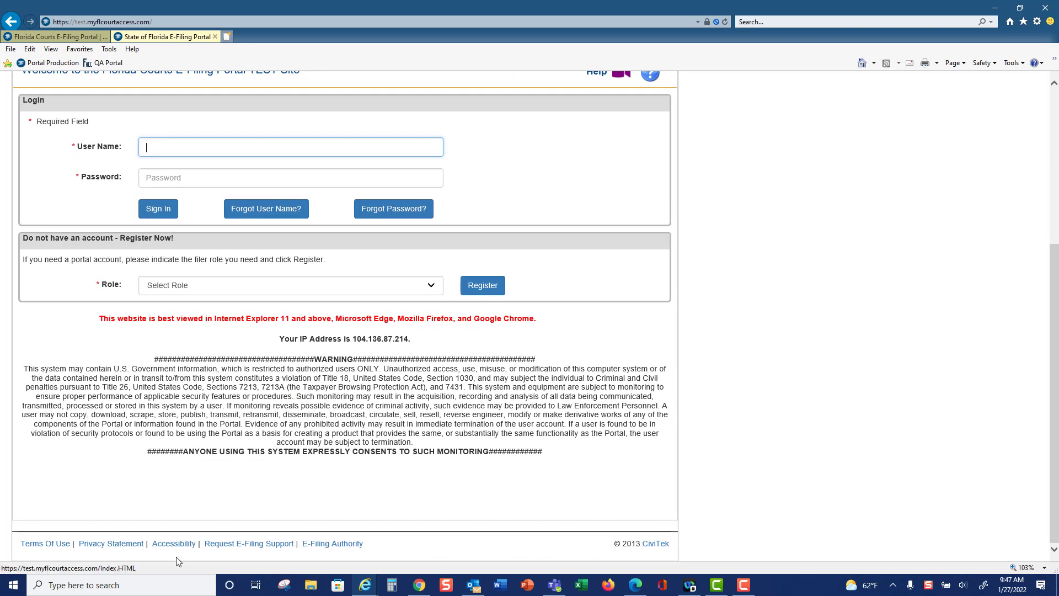
pyautogui.click(256, 549)
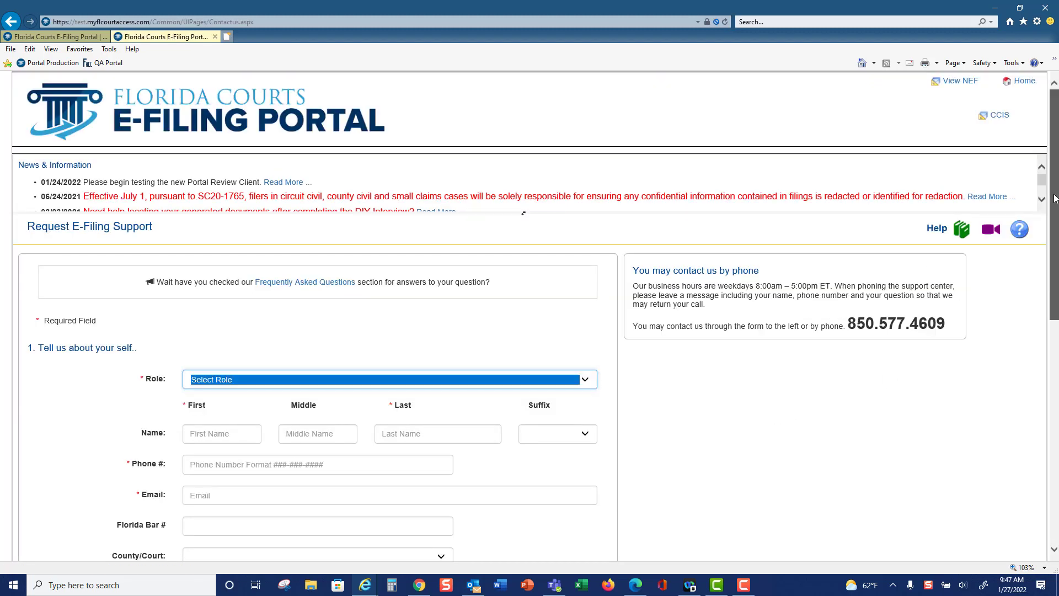
pyautogui.scroll(-1, 1054, 199)
pyautogui.scroll(-2, 530, 315)
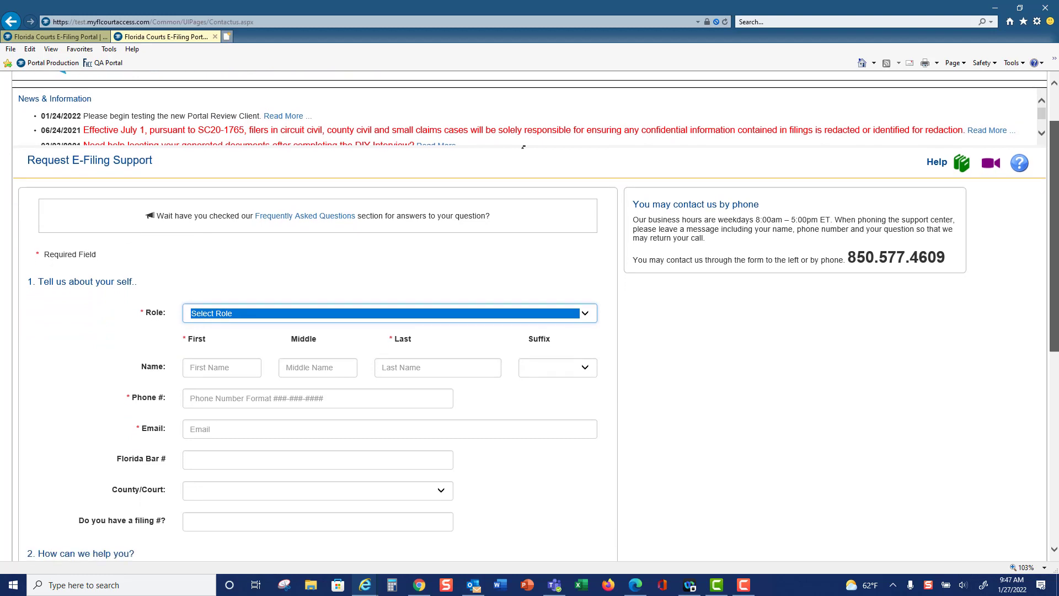
pyautogui.scroll(-2, 523, 83)
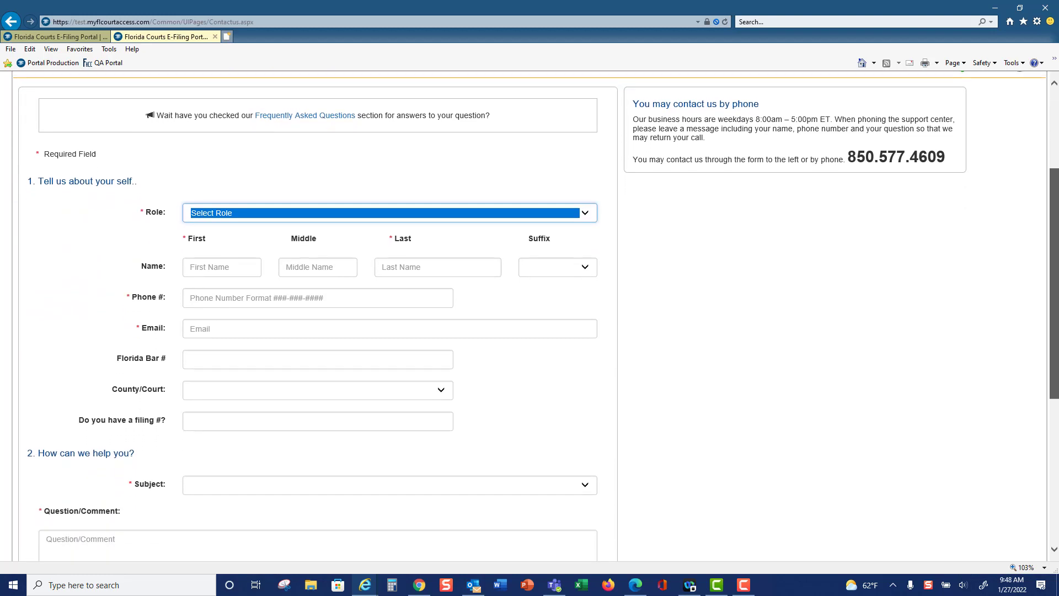
pyautogui.scroll(-1, 523, 128)
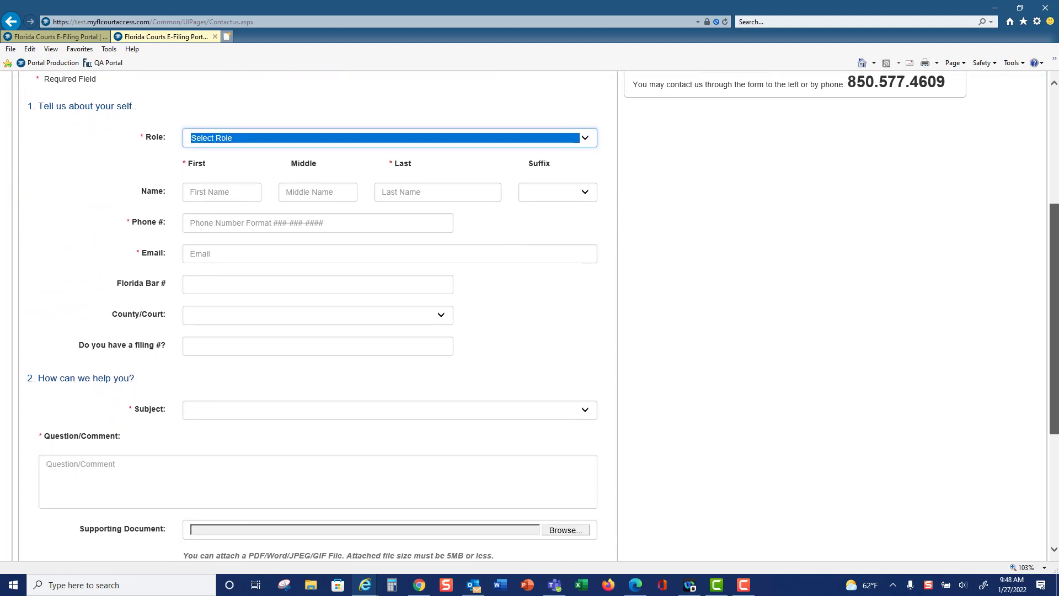
pyautogui.scroll(3, 523, 128)
pyautogui.scroll(1, 523, 128)
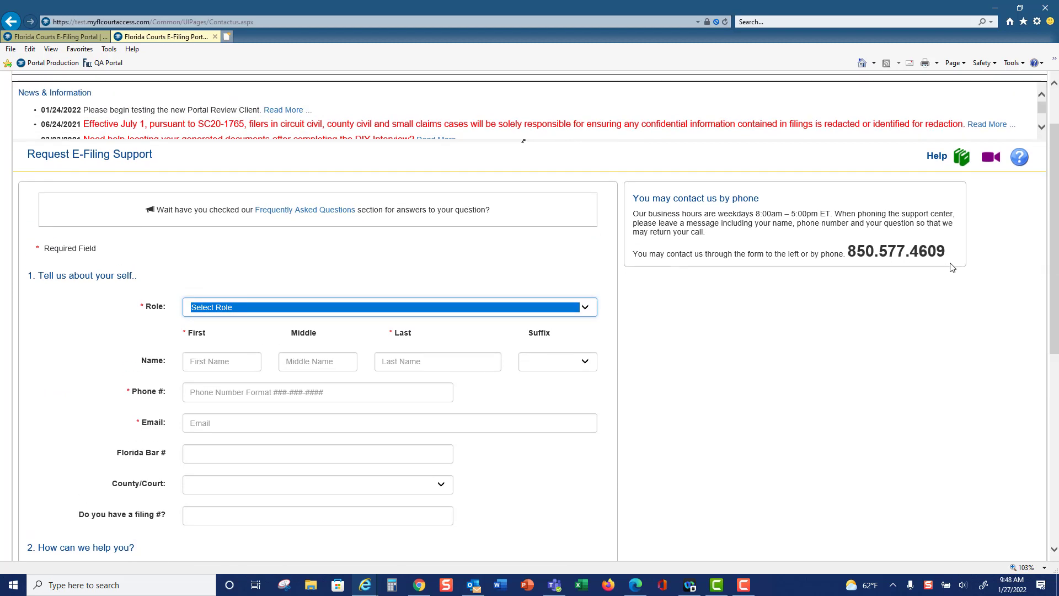
pyautogui.scroll(2, 1009, 279)
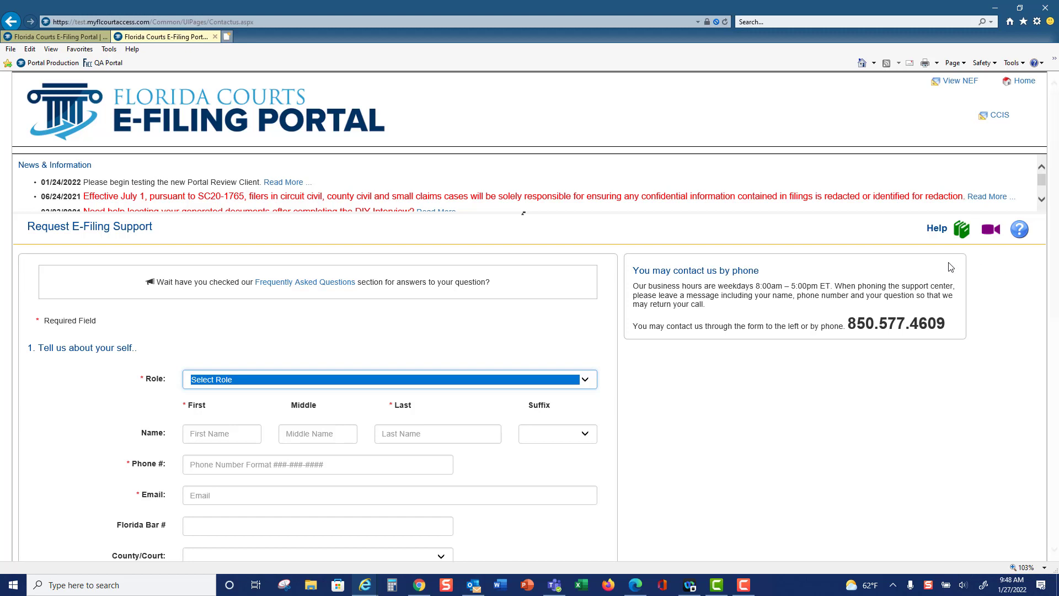
pyautogui.click(1024, 82)
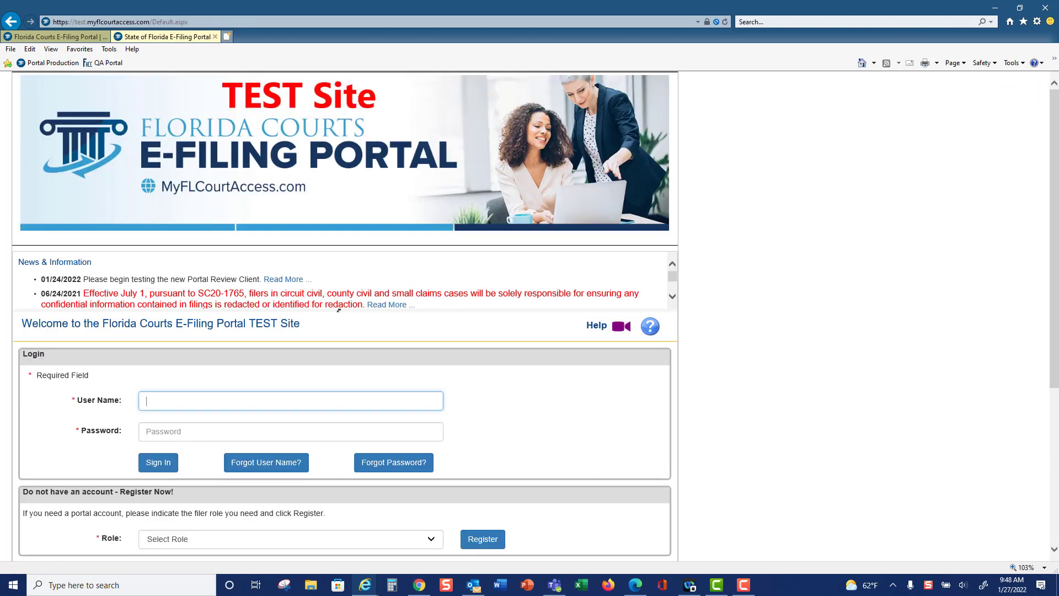